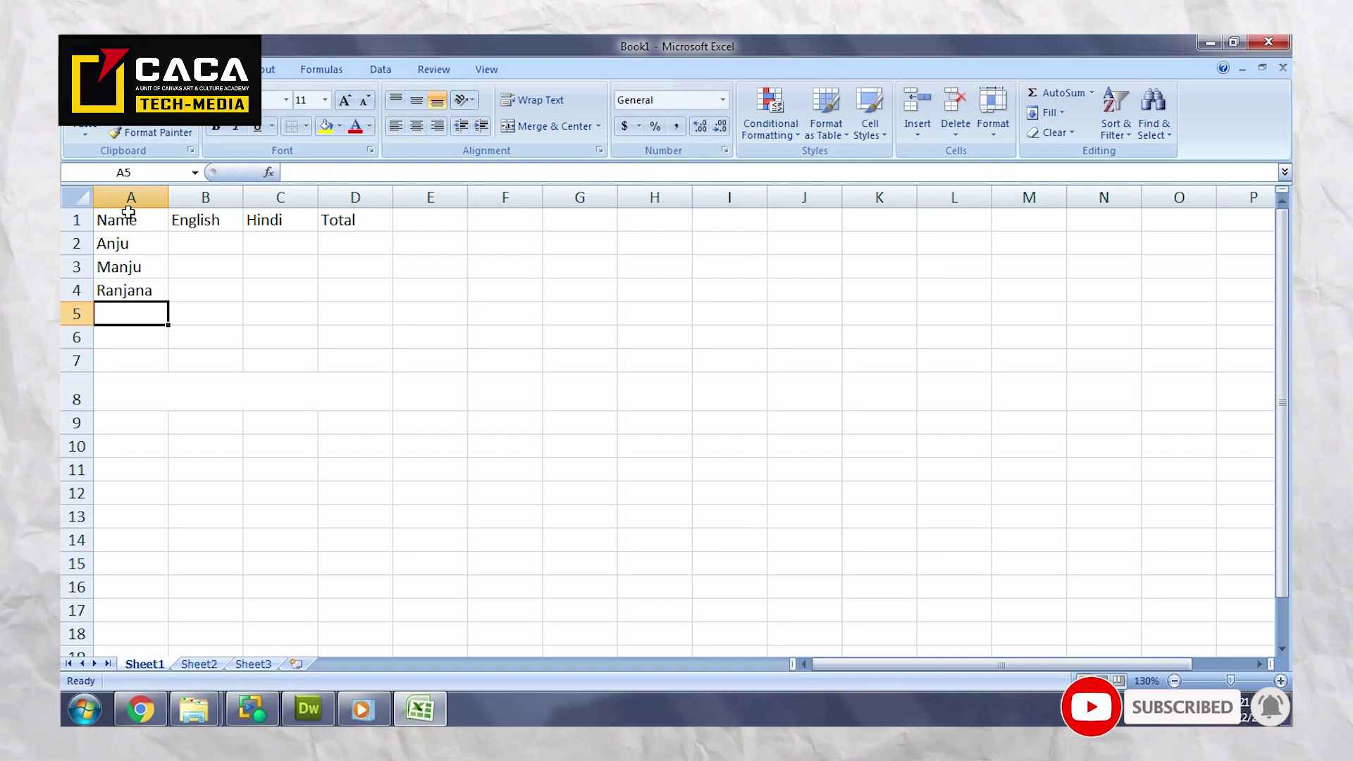
Enter the last two students' names in cells A5 and A6 of the Name column.
{"action": "type", "text": "rti"}
{"action": "key", "text": "Return"}
{"action": "type", "text": "]"}
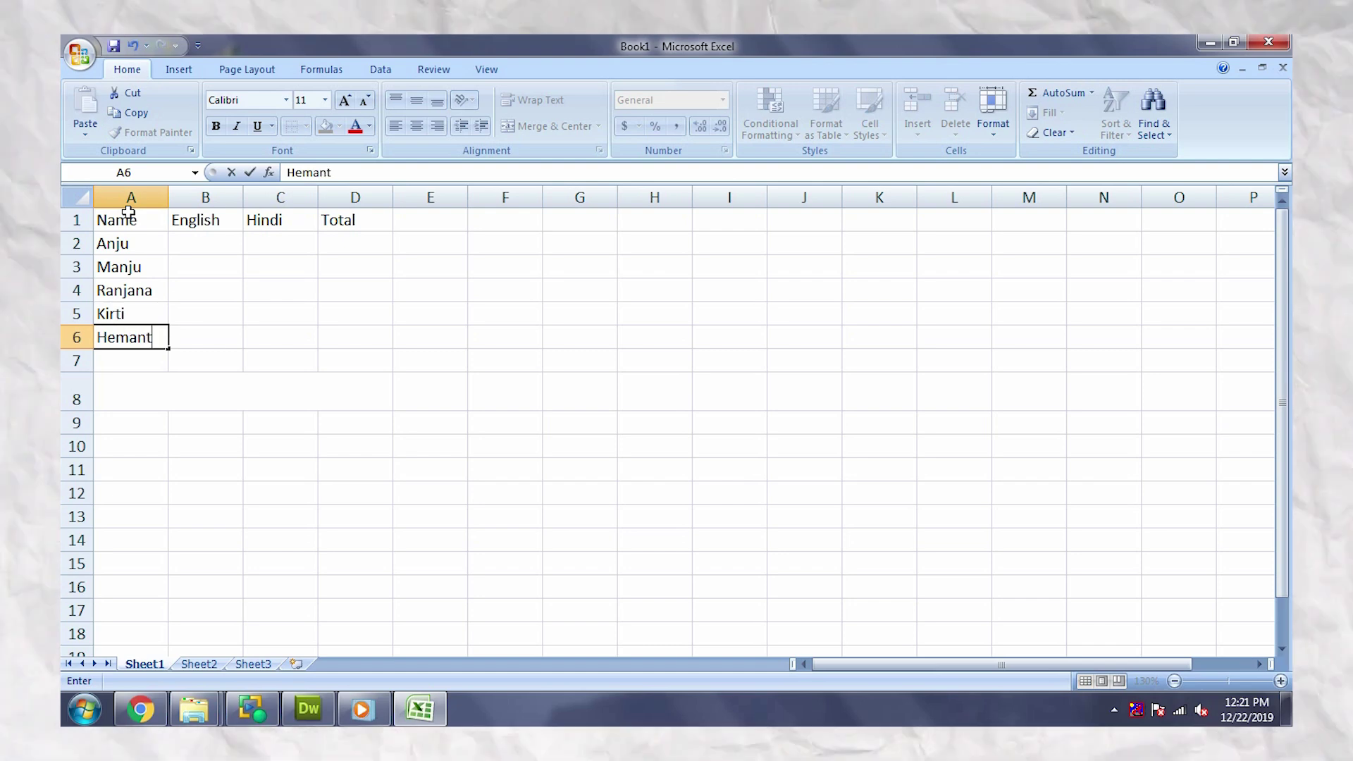
{"action": "type", "text": "emant"}
{"action": "key", "text": "Return"}
Enter the English marks 65, 76, 78, 56 and 77 in cells B2 to B6.
{"action": "key", "text": "Right"}
{"action": "key", "text": "Up"}
{"action": "key", "text": "Up"}
{"action": "key", "text": "Up"}
{"action": "key", "text": "Up"}
{"action": "key", "text": "Up"}
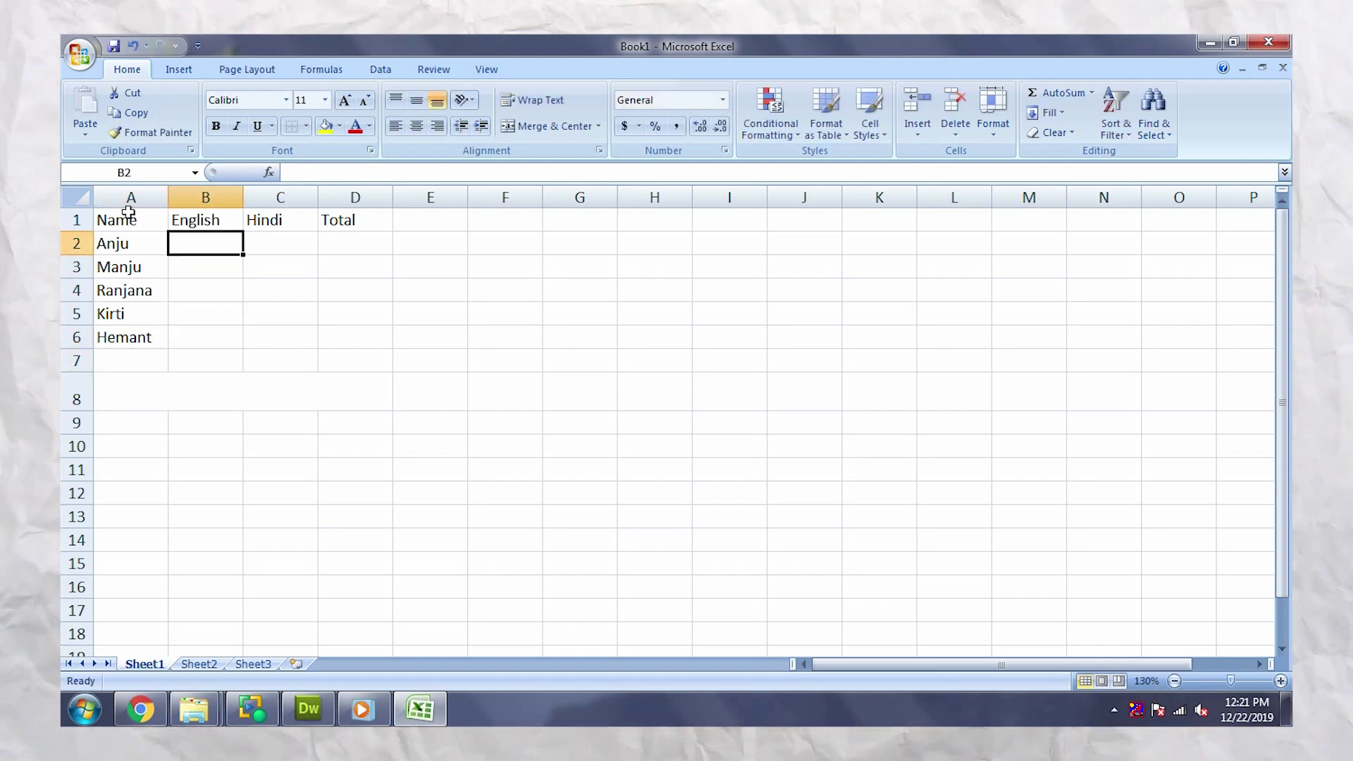
{"action": "type", "text": "65"}
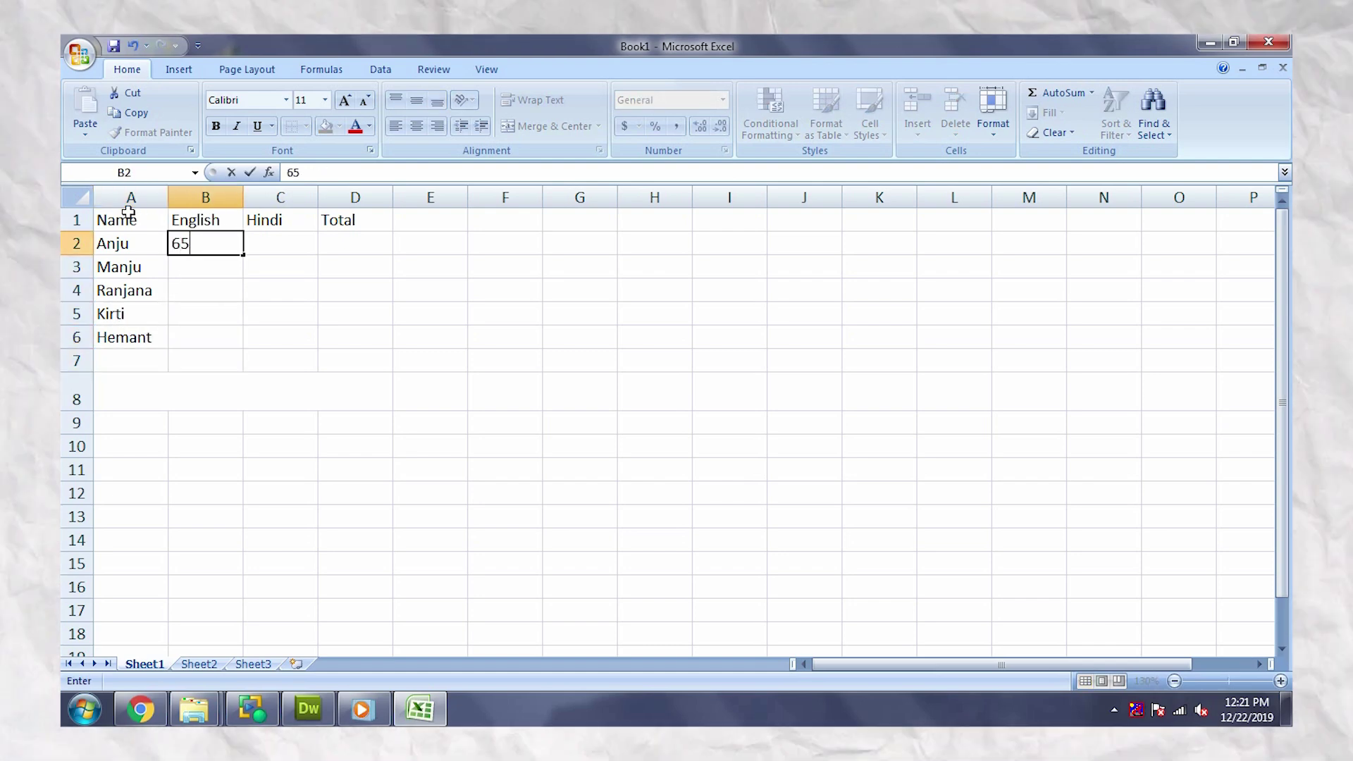
{"action": "key", "text": "Return"}
{"action": "type", "text": "76"}
{"action": "key", "text": "Return"}
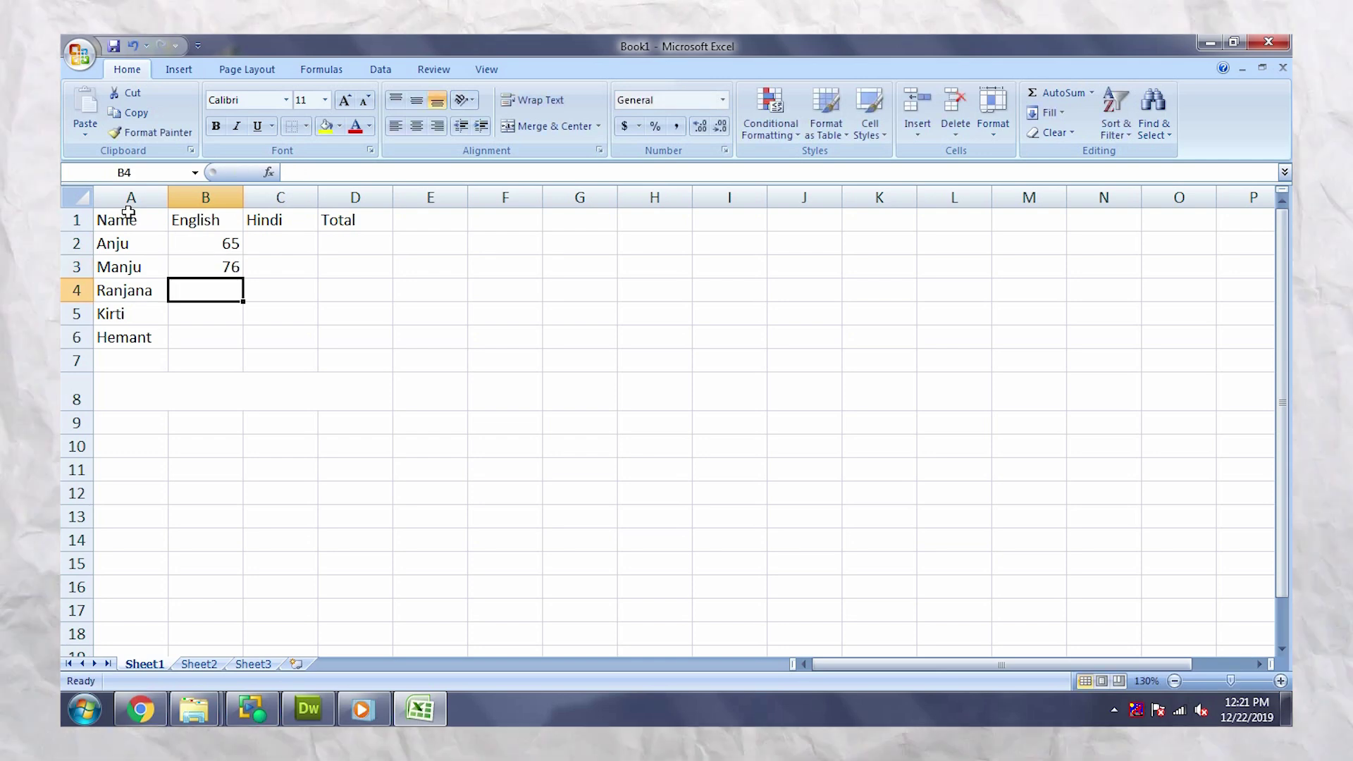
{"action": "type", "text": "78"}
{"action": "key", "text": "Return"}
{"action": "type", "text": "56"}
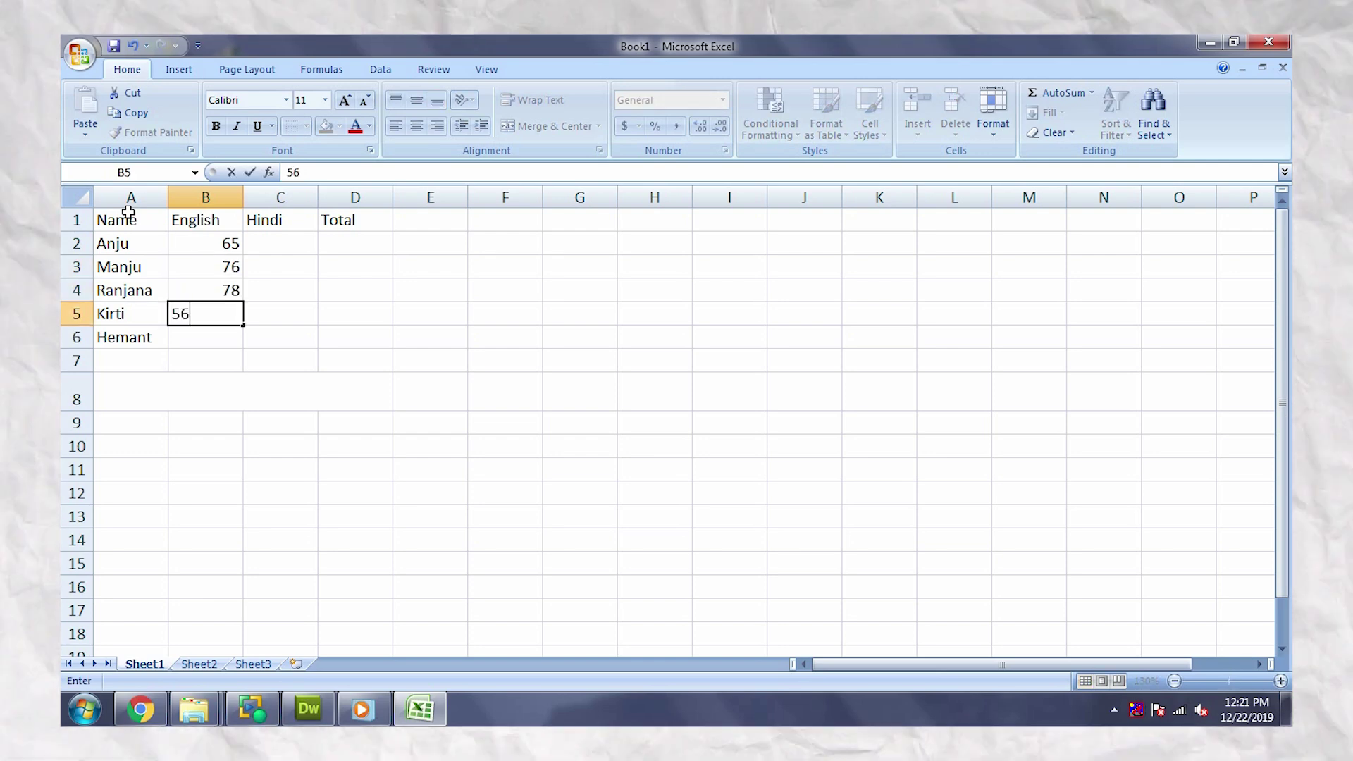
{"action": "key", "text": "Return"}
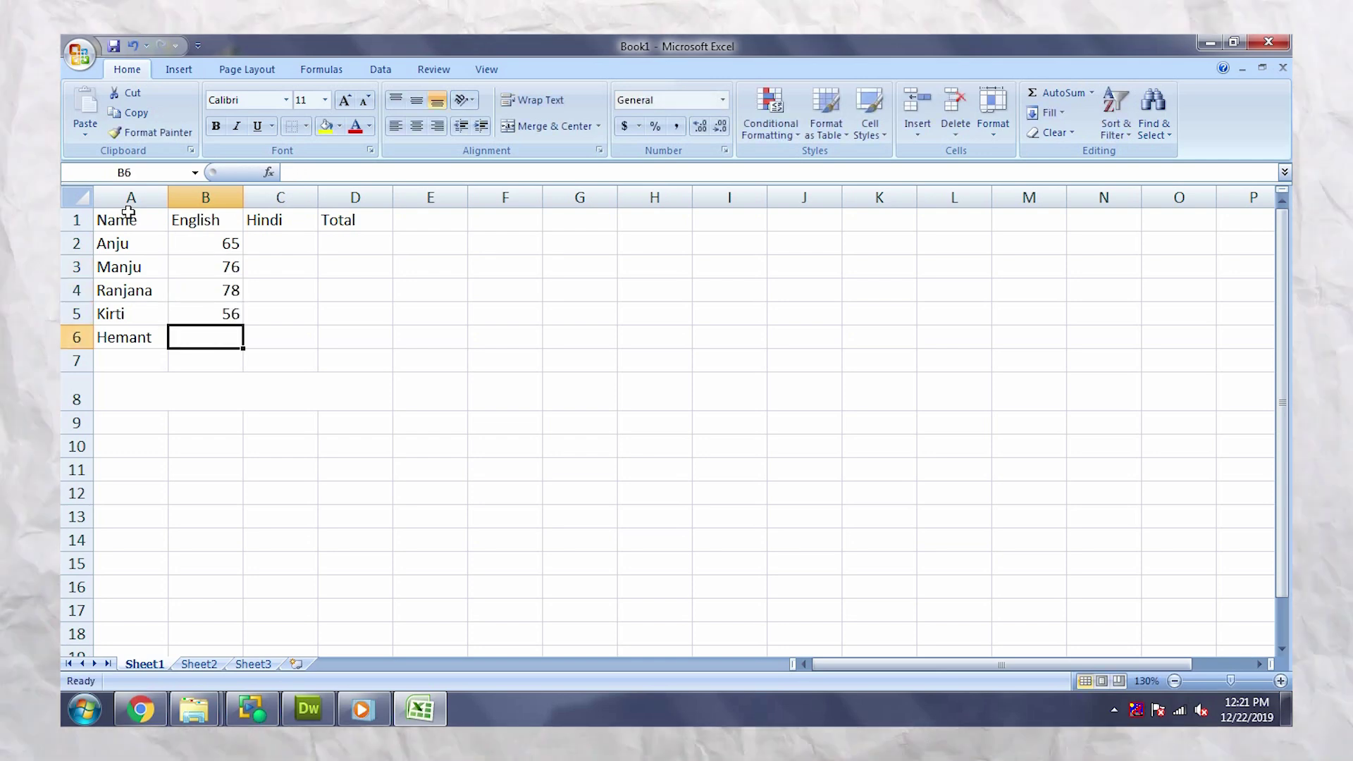
{"action": "type", "text": "77"}
{"action": "key", "text": "Tab"}
Enter the Hindi marks 67, 45, 66, 65 and 87 in cells C2 to C6.
{"action": "key", "text": "Up"}
{"action": "key", "text": "Up"}
{"action": "key", "text": "Up"}
{"action": "key", "text": "Up"}
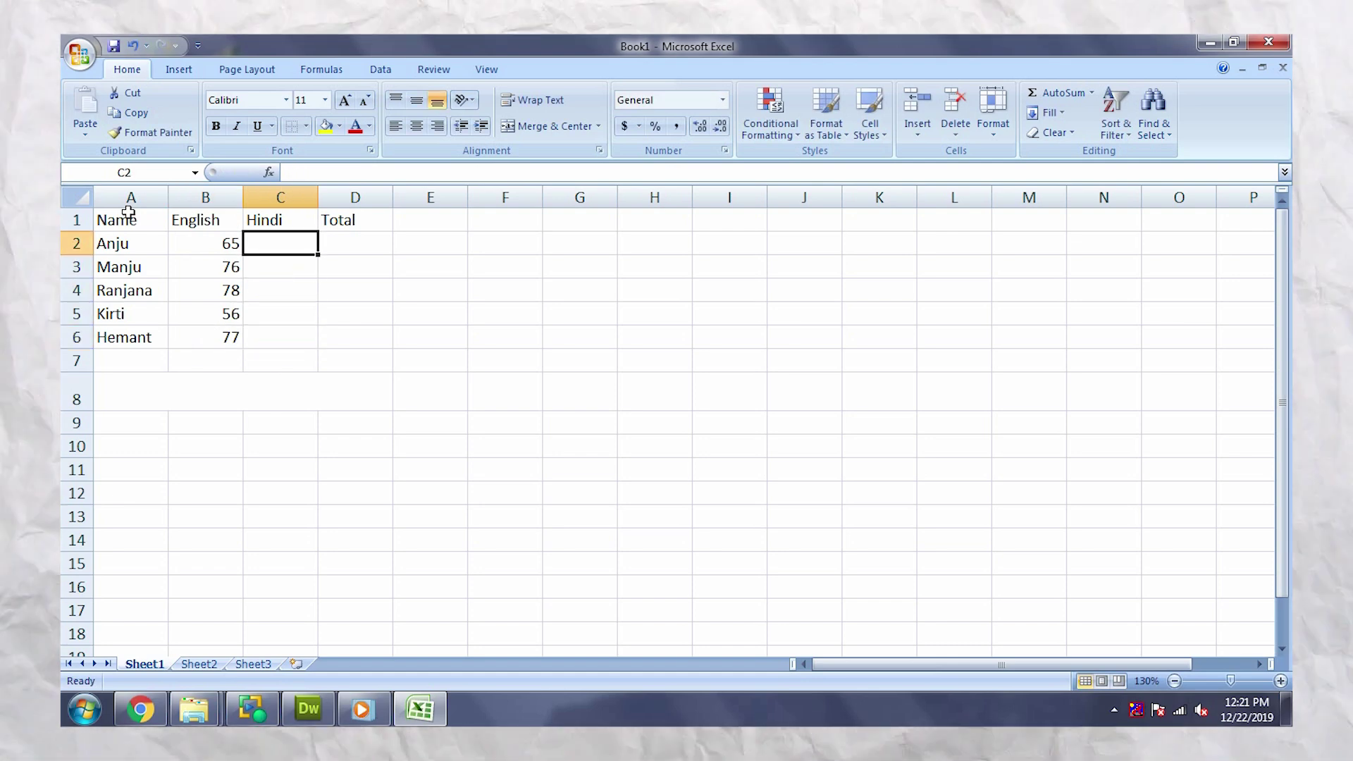
{"action": "type", "text": "67"}
{"action": "key", "text": "Return"}
{"action": "type", "text": "45"}
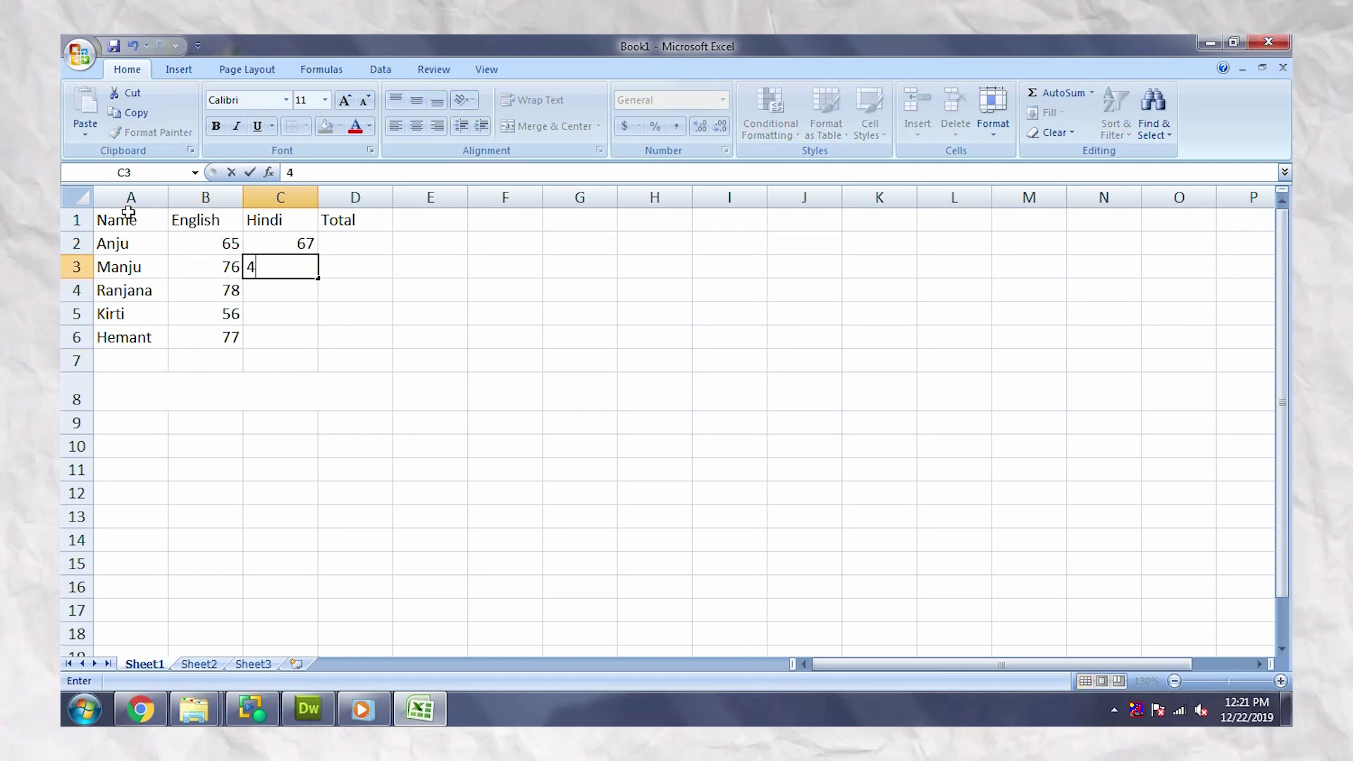
{"action": "key", "text": "Return"}
{"action": "type", "text": "66"}
{"action": "key", "text": "Return"}
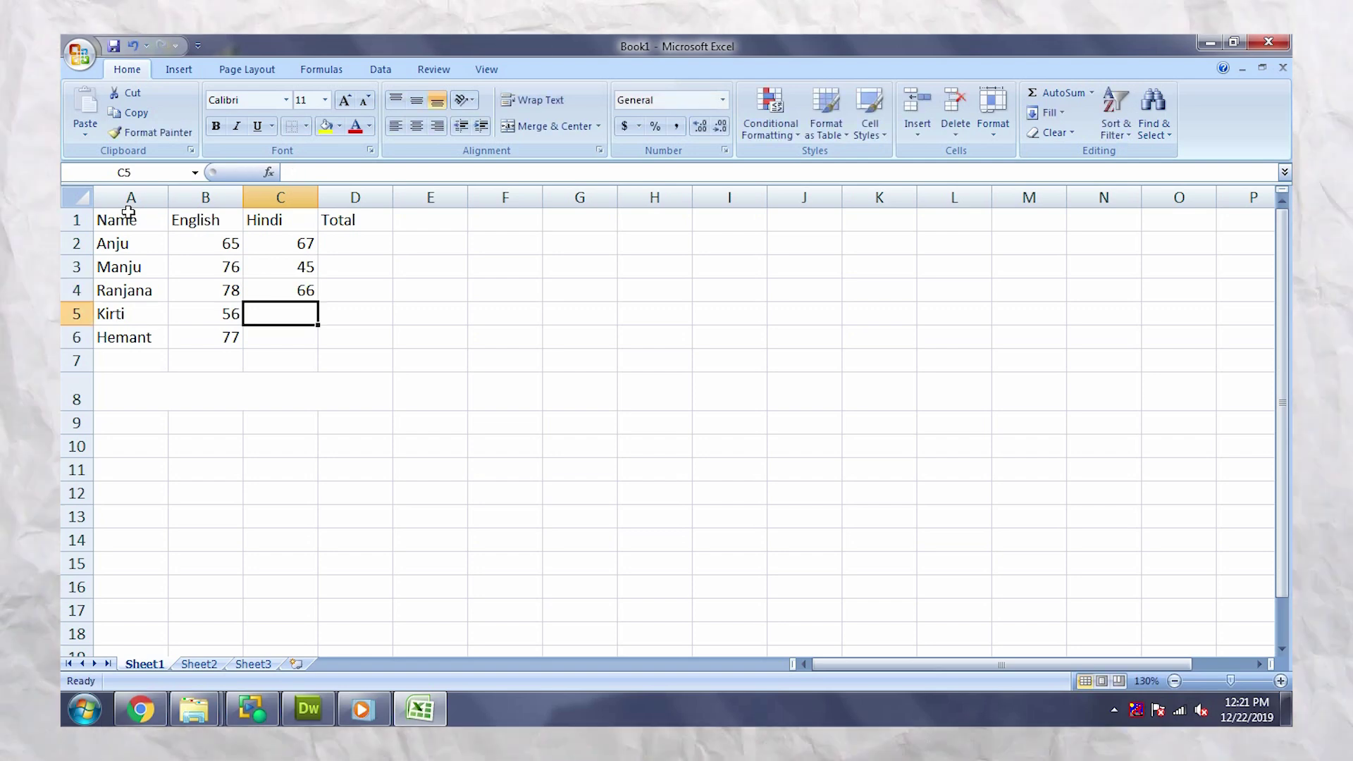
{"action": "type", "text": "65"}
{"action": "key", "text": "Return"}
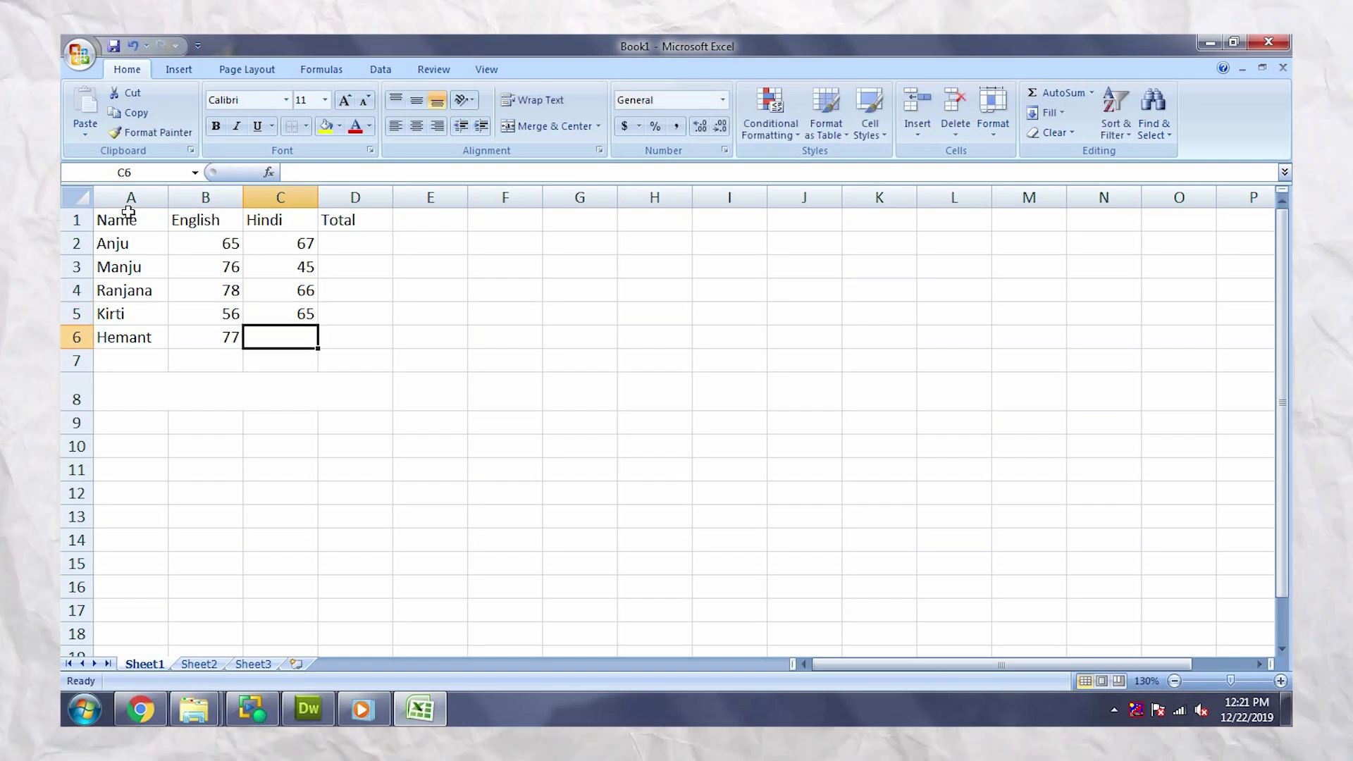
{"action": "type", "text": "87"}
{"action": "key", "text": "Right"}
Calculate the first student's total in cell D2 with the formula =SUM(B2:C2).
{"action": "key", "text": "Up"}
{"action": "key", "text": "Up"}
{"action": "key", "text": "Up"}
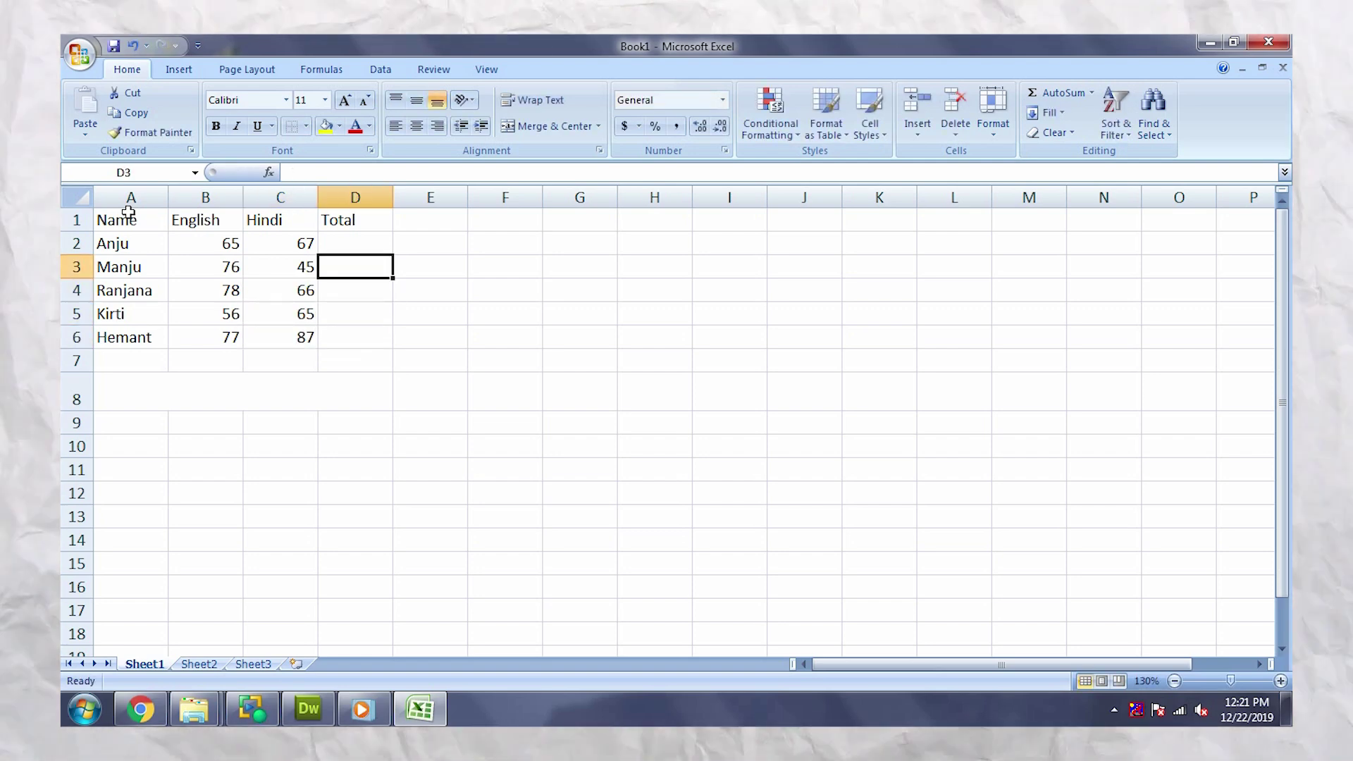
{"action": "type", "text": "="}
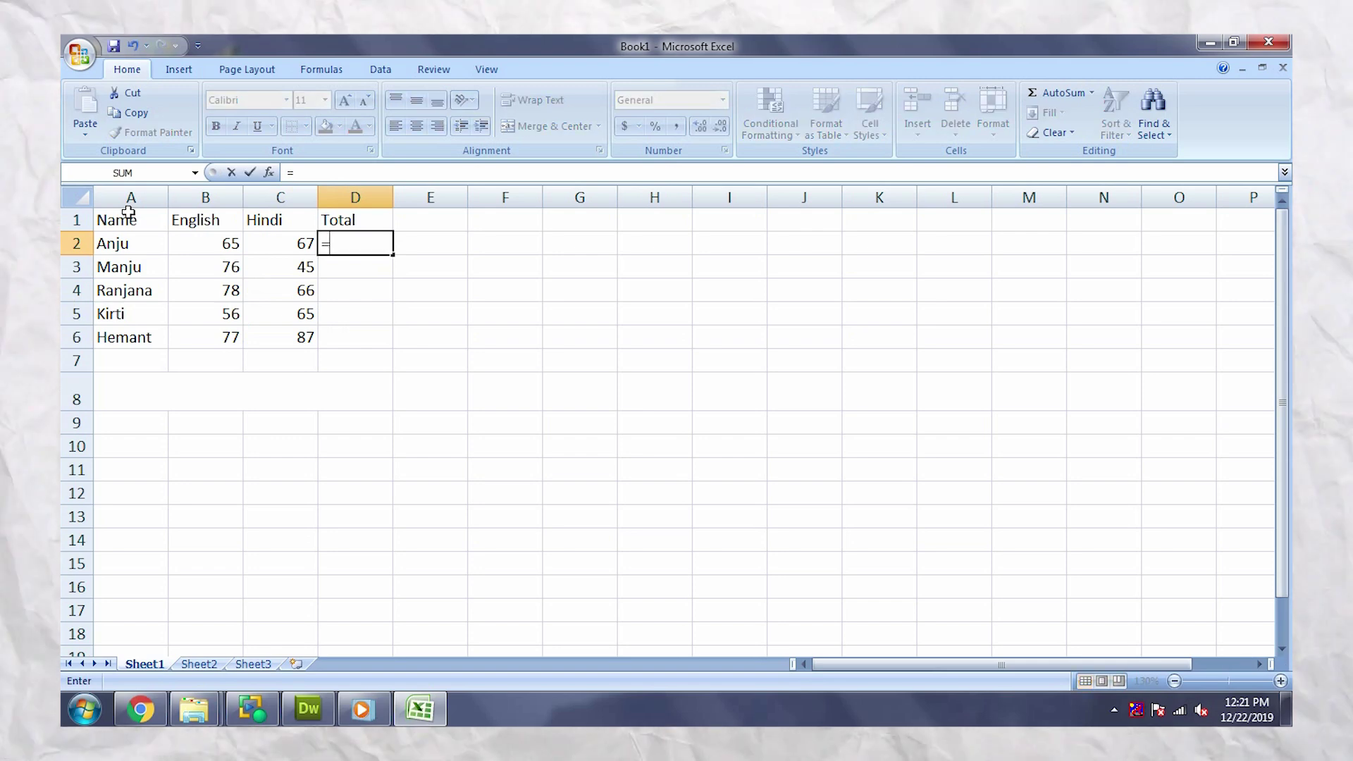
{"action": "type", "text": "SUM("}
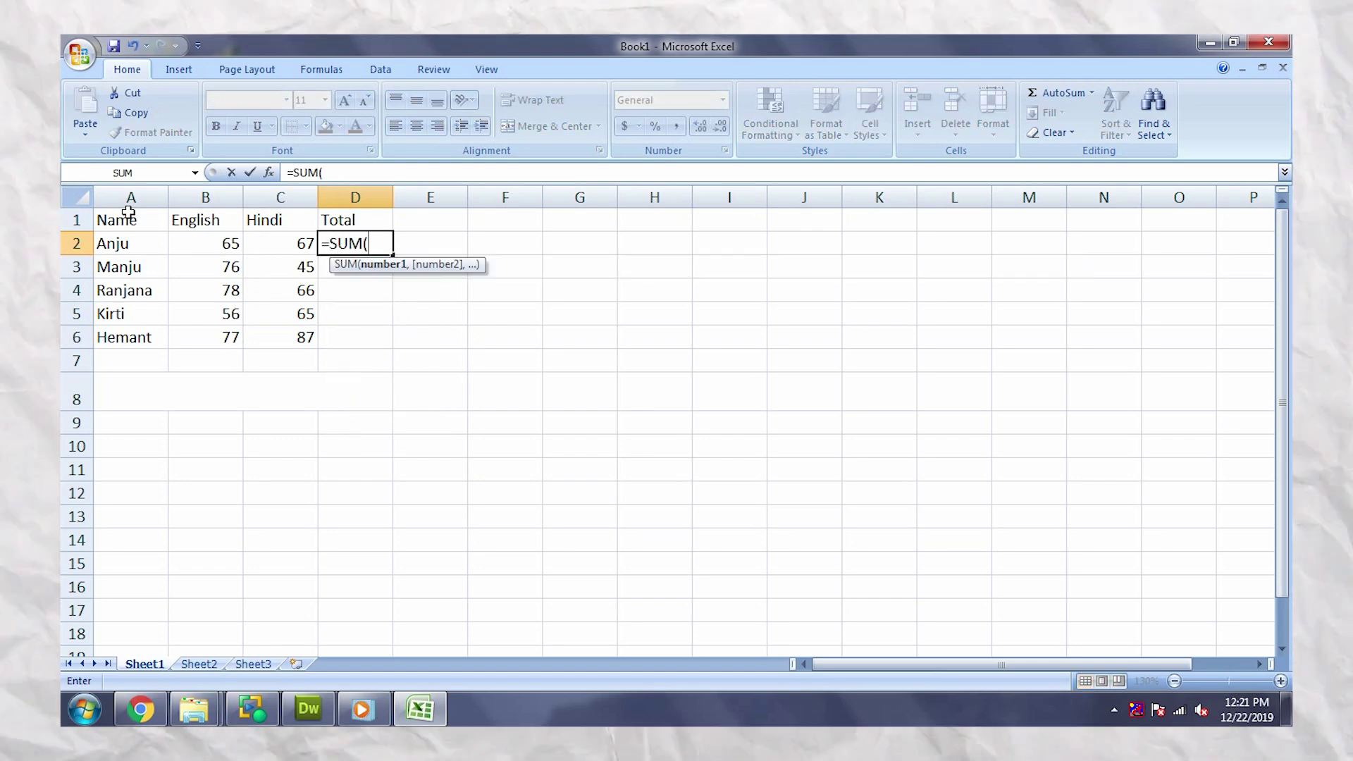
{"action": "type", "text": "B"}
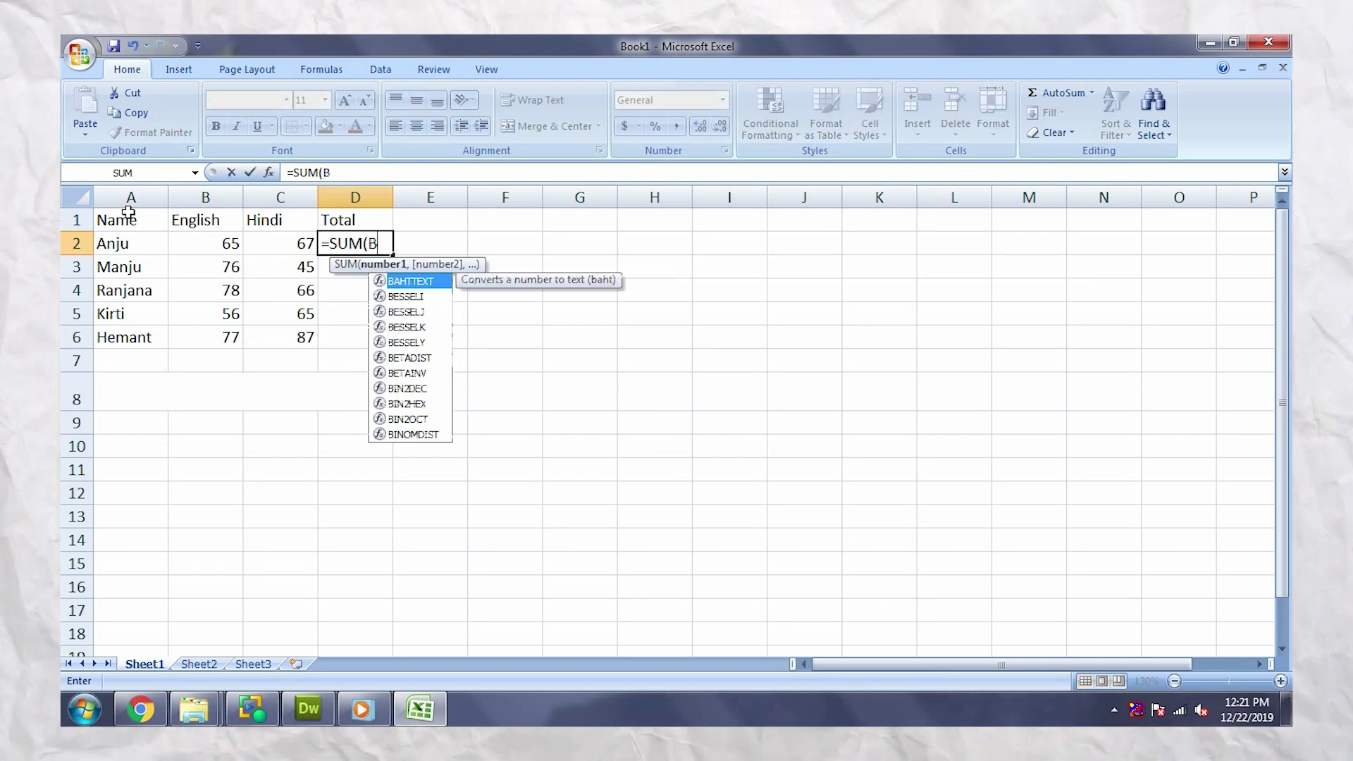
{"action": "type", "text": "2:"}
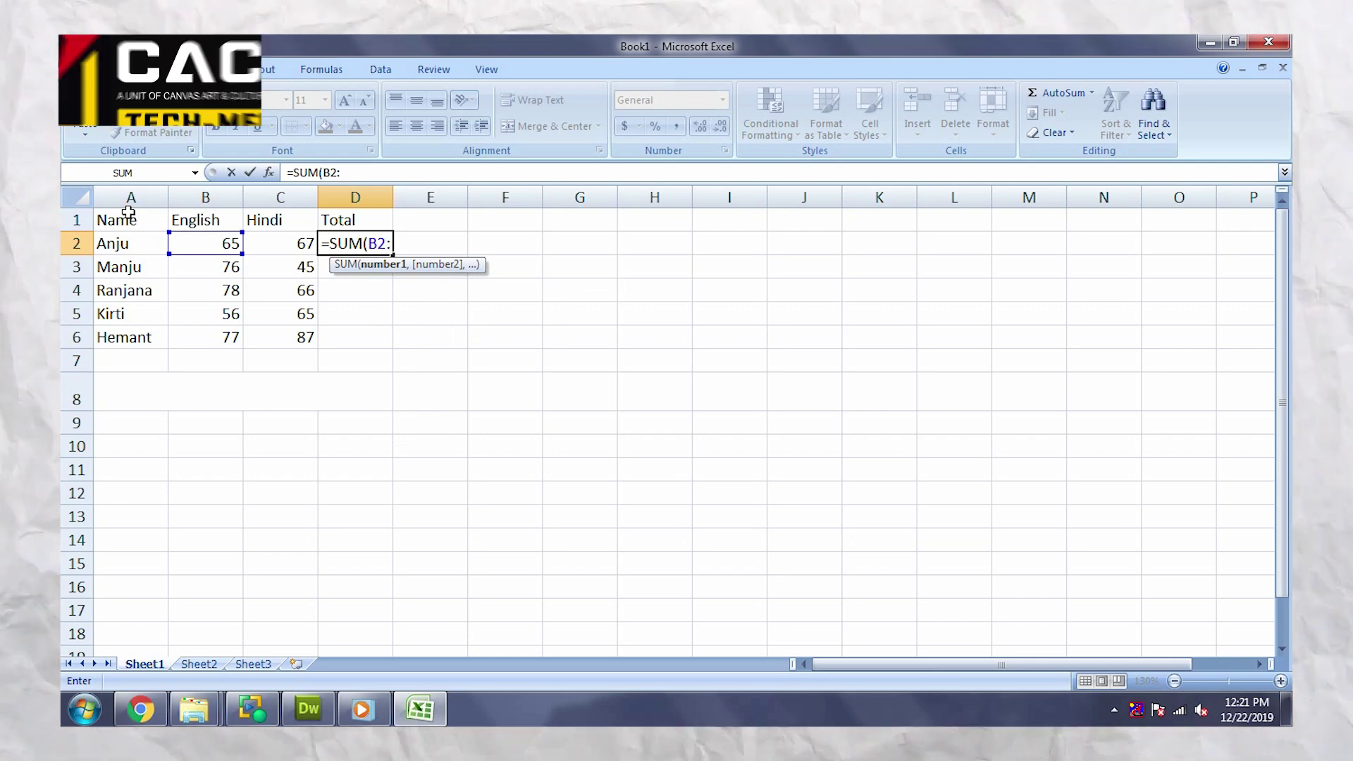
{"action": "type", "text": "C2)"}
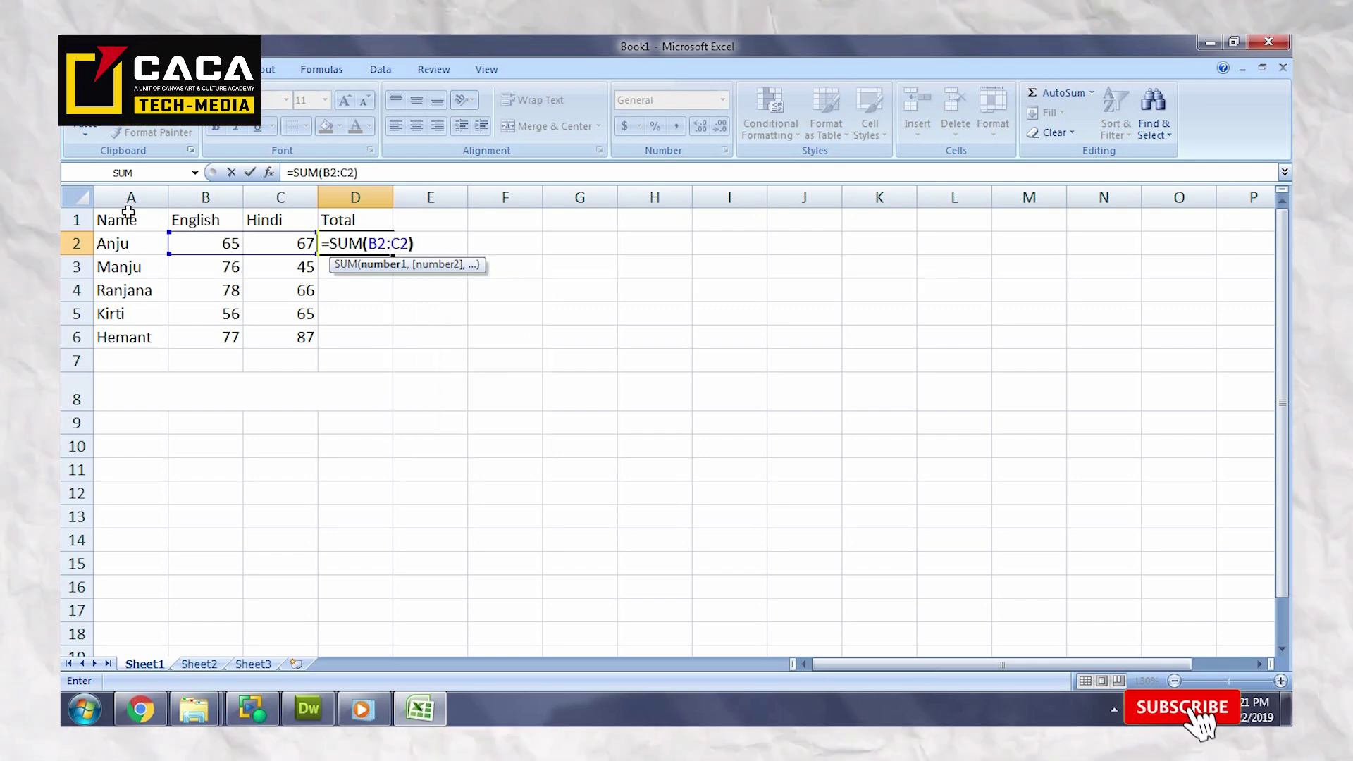
{"action": "key", "text": "Return"}
Fill the sum formula from D2 down to D6 for the remaining students.
{"action": "key", "text": "Up"}
{"action": "key", "text": "shift+Down"}
{"action": "key", "text": "shift+Down"}
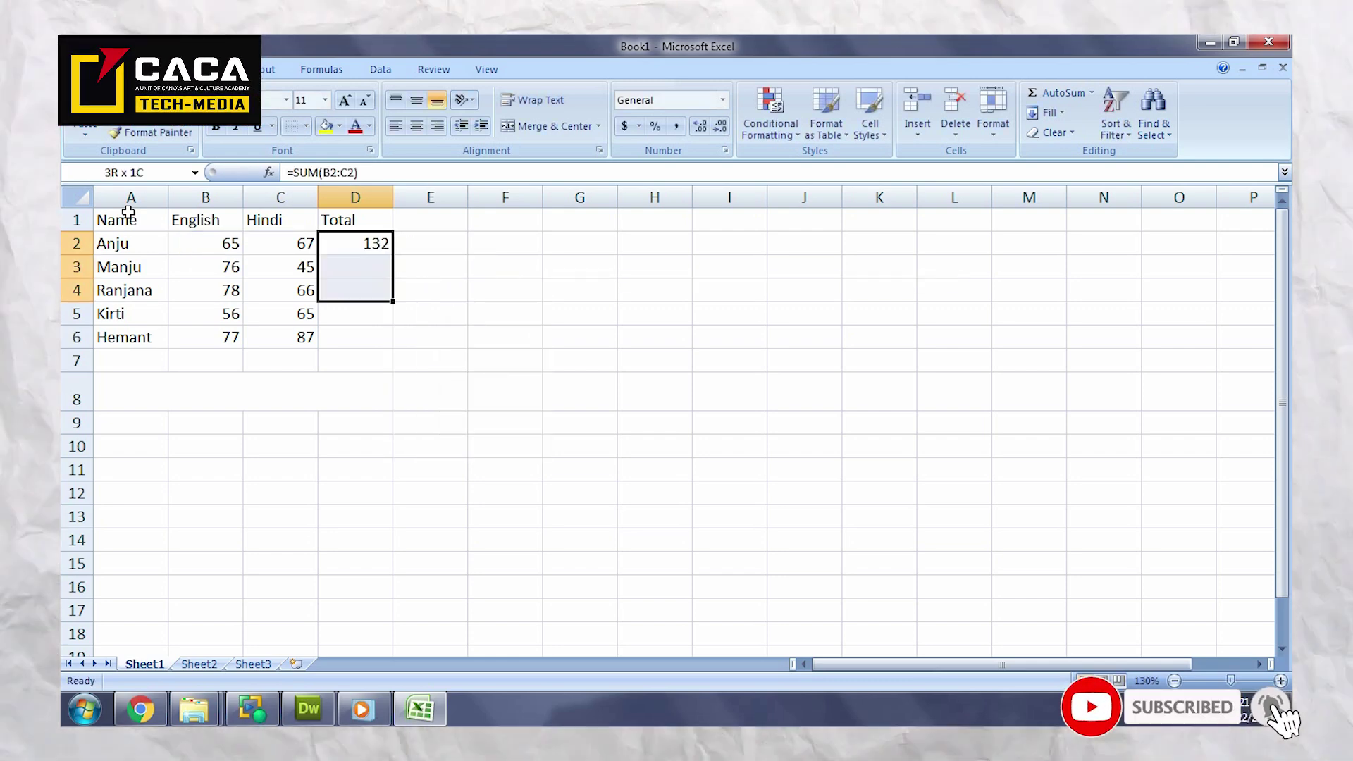
{"action": "key", "text": "shift+Right"}
{"action": "key", "text": "shift+Down"}
{"action": "key", "text": "shift+Down"}
{"action": "key", "text": "shift+Left"}
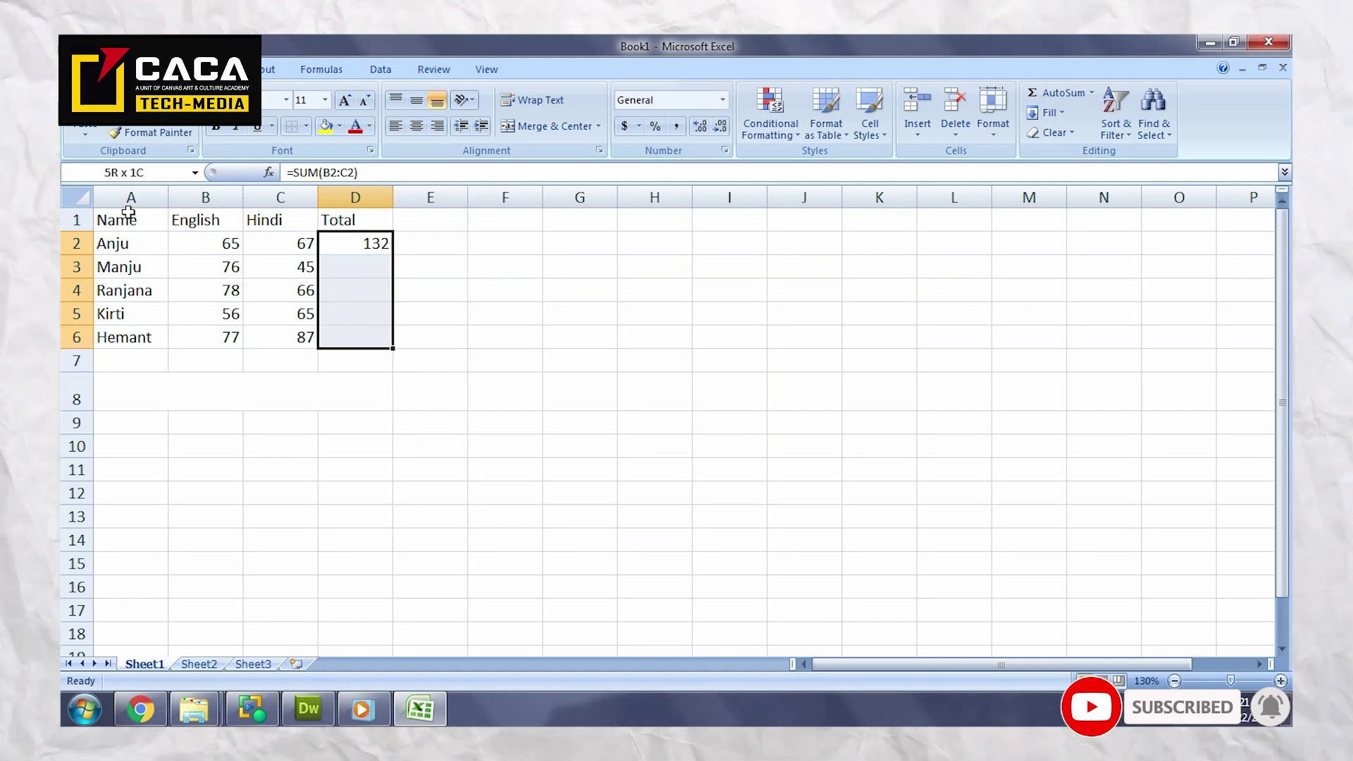
{"action": "key", "text": "shift+Down"}
{"action": "key", "text": "shift+Up"}
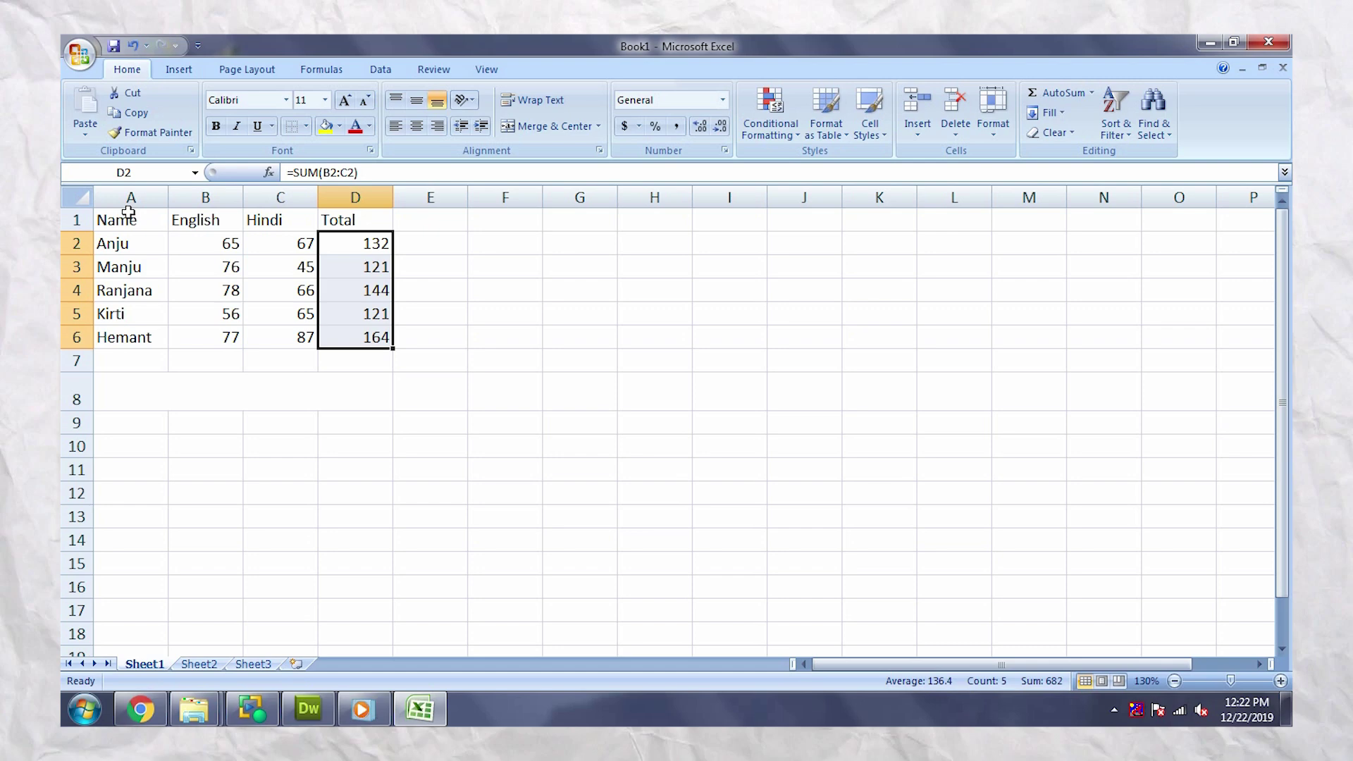
{"action": "key", "text": "Down"}
Apply All Borders to the marks table in A1:D6.
{"action": "left_click_drag", "start_coordinate": [136, 224], "coordinate": [376, 347]}
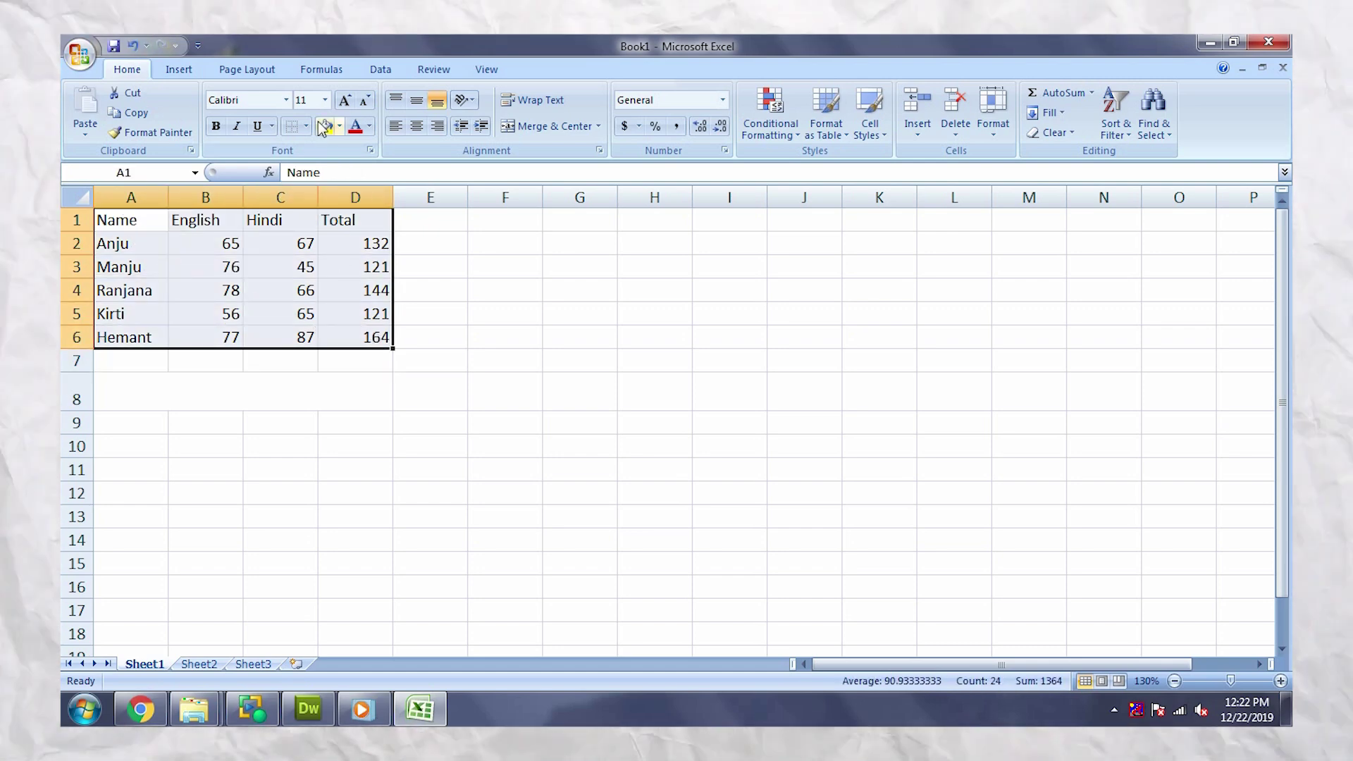
{"action": "left_click", "coordinate": [306, 126]}
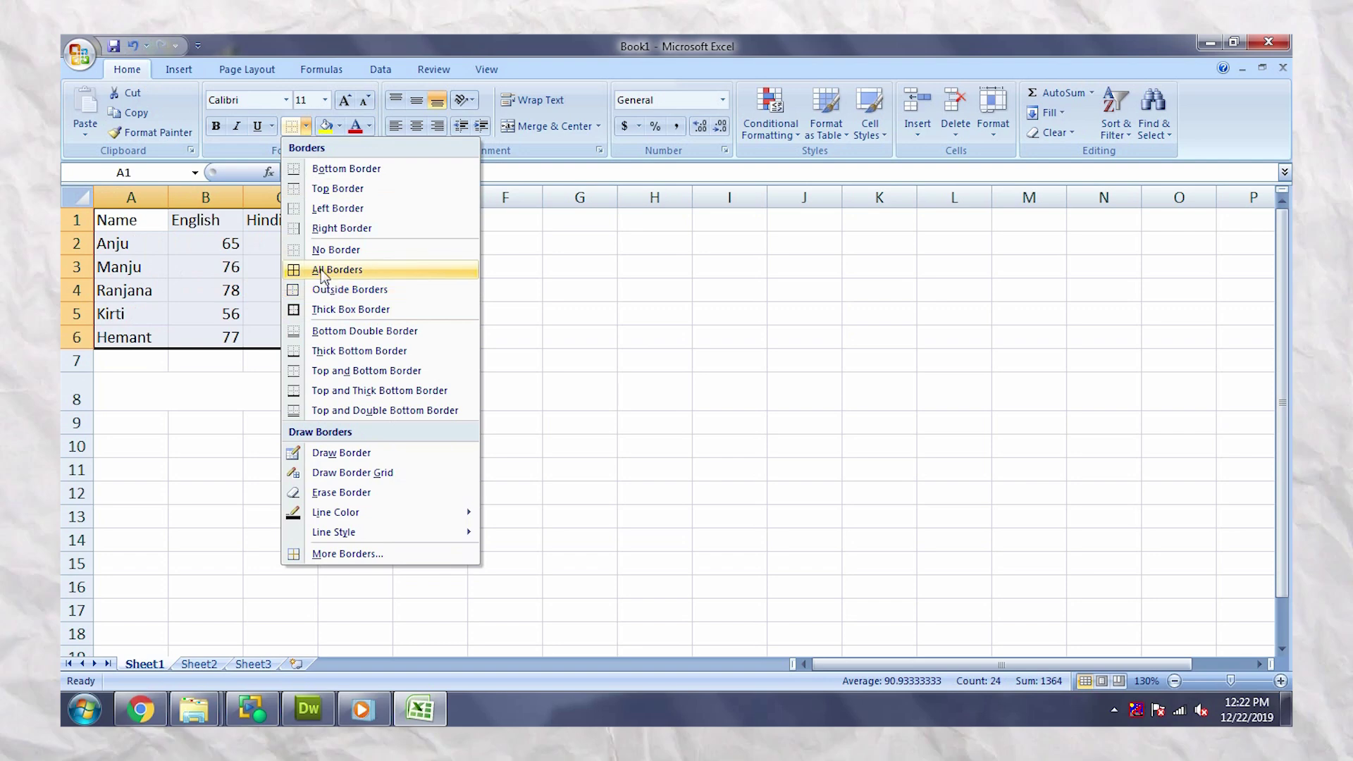
{"action": "left_click", "coordinate": [337, 270]}
{"action": "left_click", "coordinate": [159, 435]}
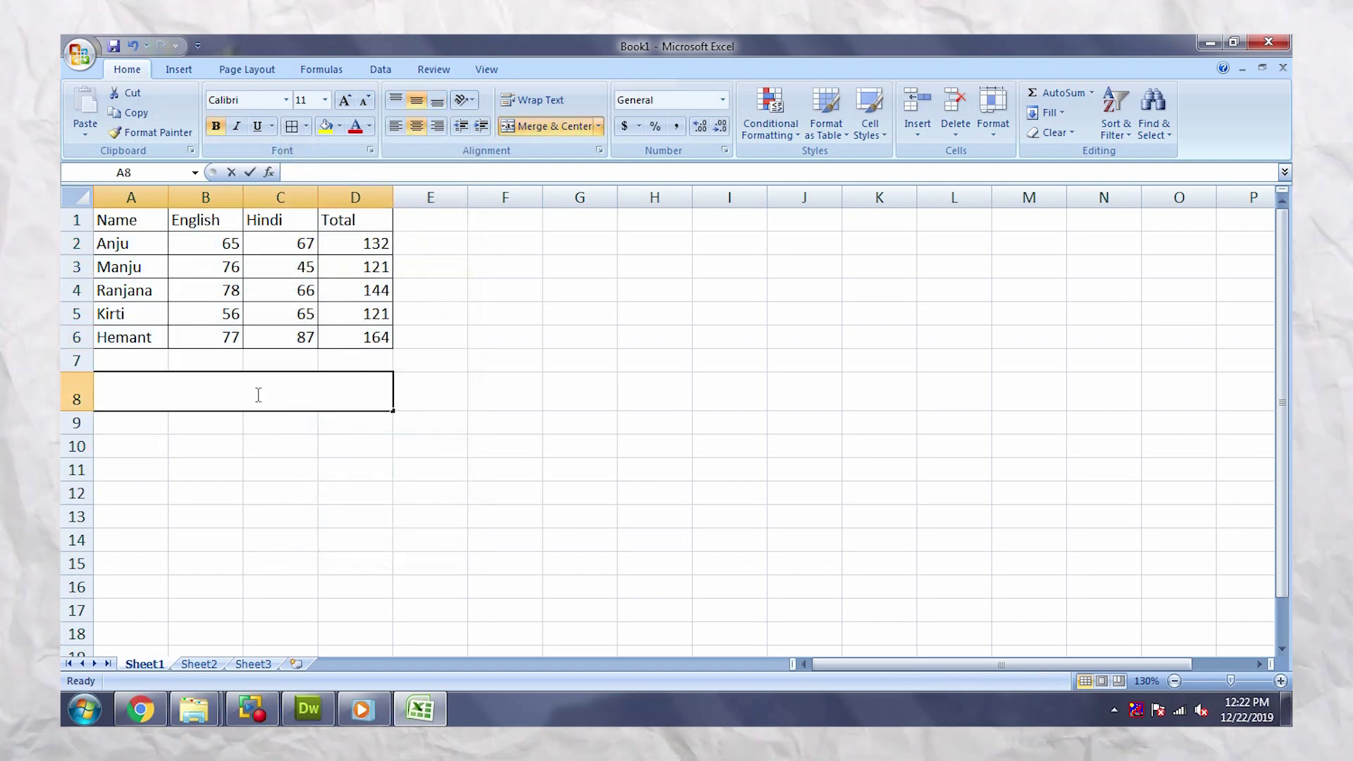
Enter the heading LINE CHART in the merged cell A8 and enlarge its font by four size increments.
{"action": "double_click", "coordinate": [258, 394]}
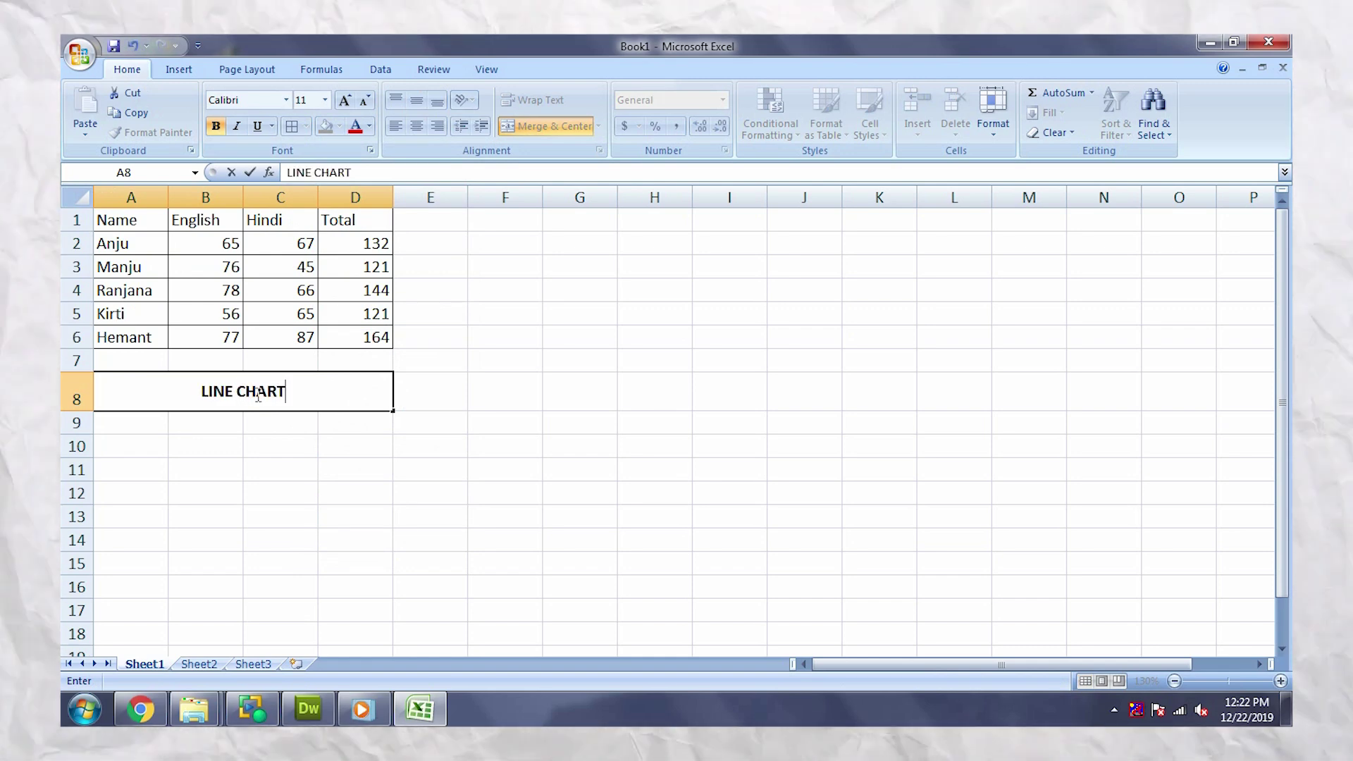
{"action": "left_click", "coordinate": [411, 459]}
{"action": "left_click", "coordinate": [317, 392]}
{"action": "left_click", "coordinate": [343, 101]}
{"action": "left_click", "coordinate": [343, 101]}
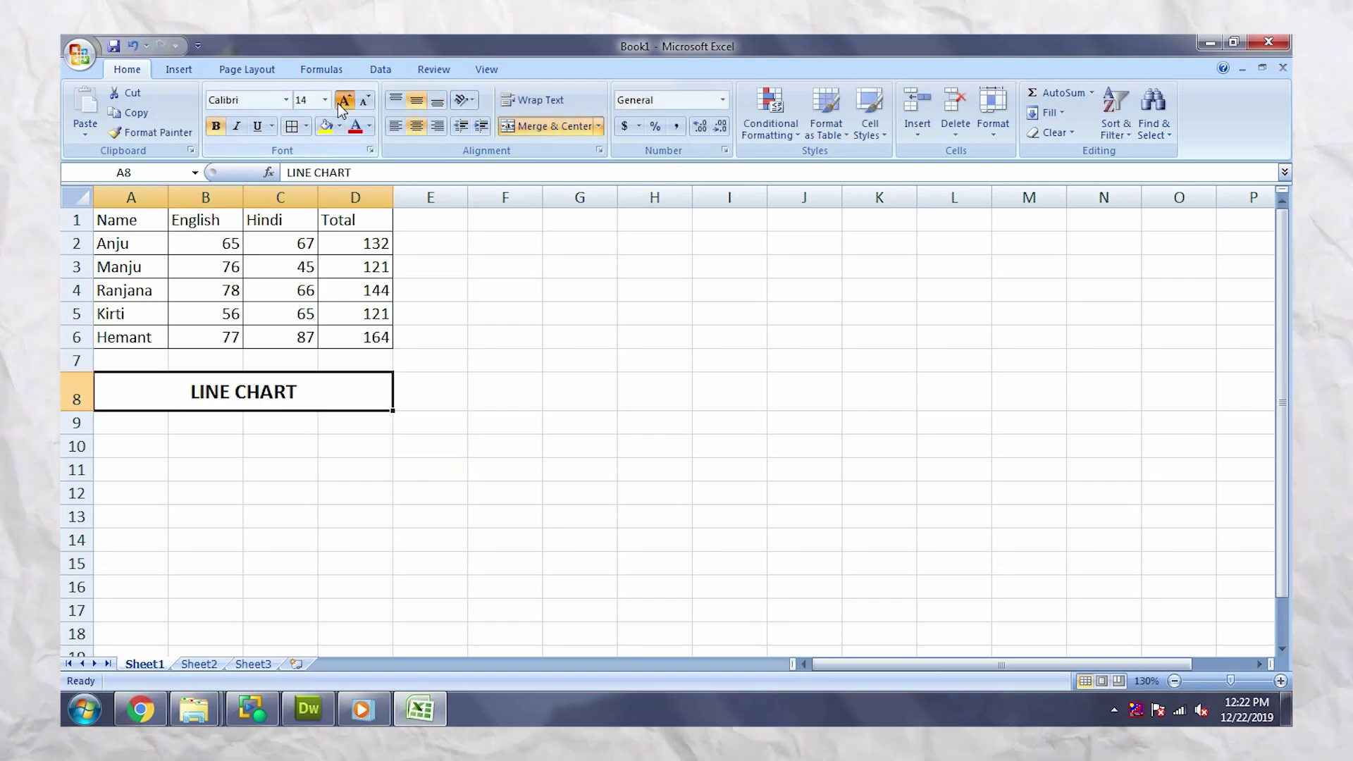
{"action": "left_click", "coordinate": [343, 100]}
{"action": "left_click", "coordinate": [343, 101]}
{"action": "left_click", "coordinate": [389, 426]}
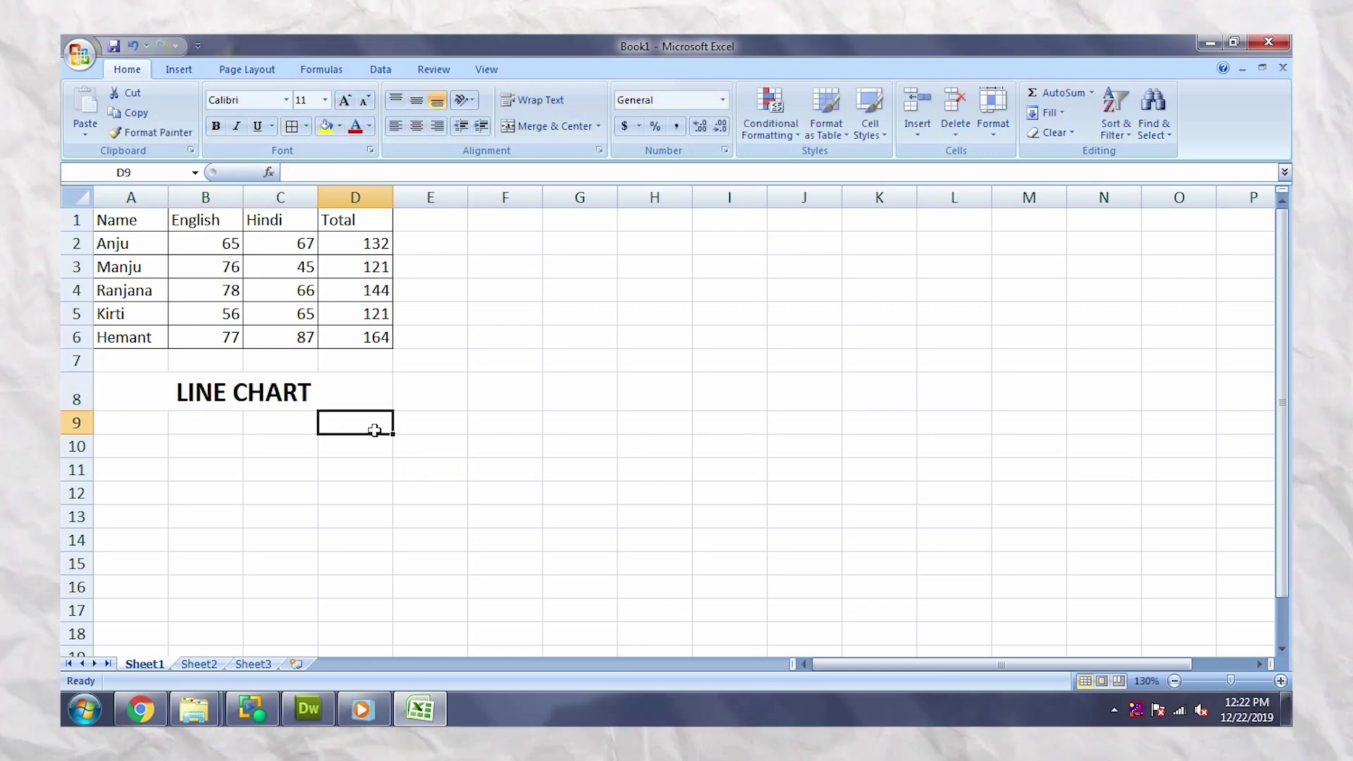
{"action": "left_click", "coordinate": [265, 518]}
{"action": "left_click", "coordinate": [373, 495]}
Insert a line chart with markers based on the marks table in A1:D6.
{"action": "left_click_drag", "start_coordinate": [113, 219], "coordinate": [363, 337]}
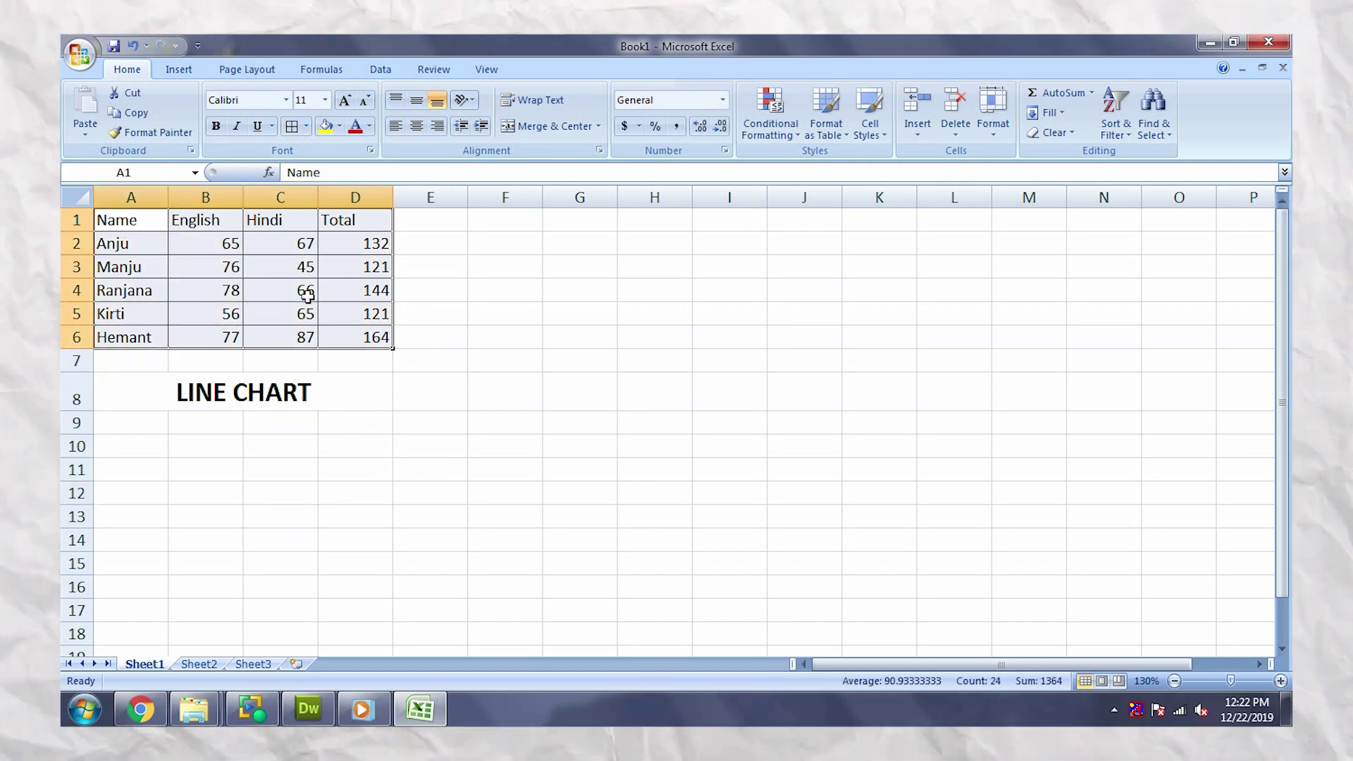
{"action": "left_click", "coordinate": [178, 69]}
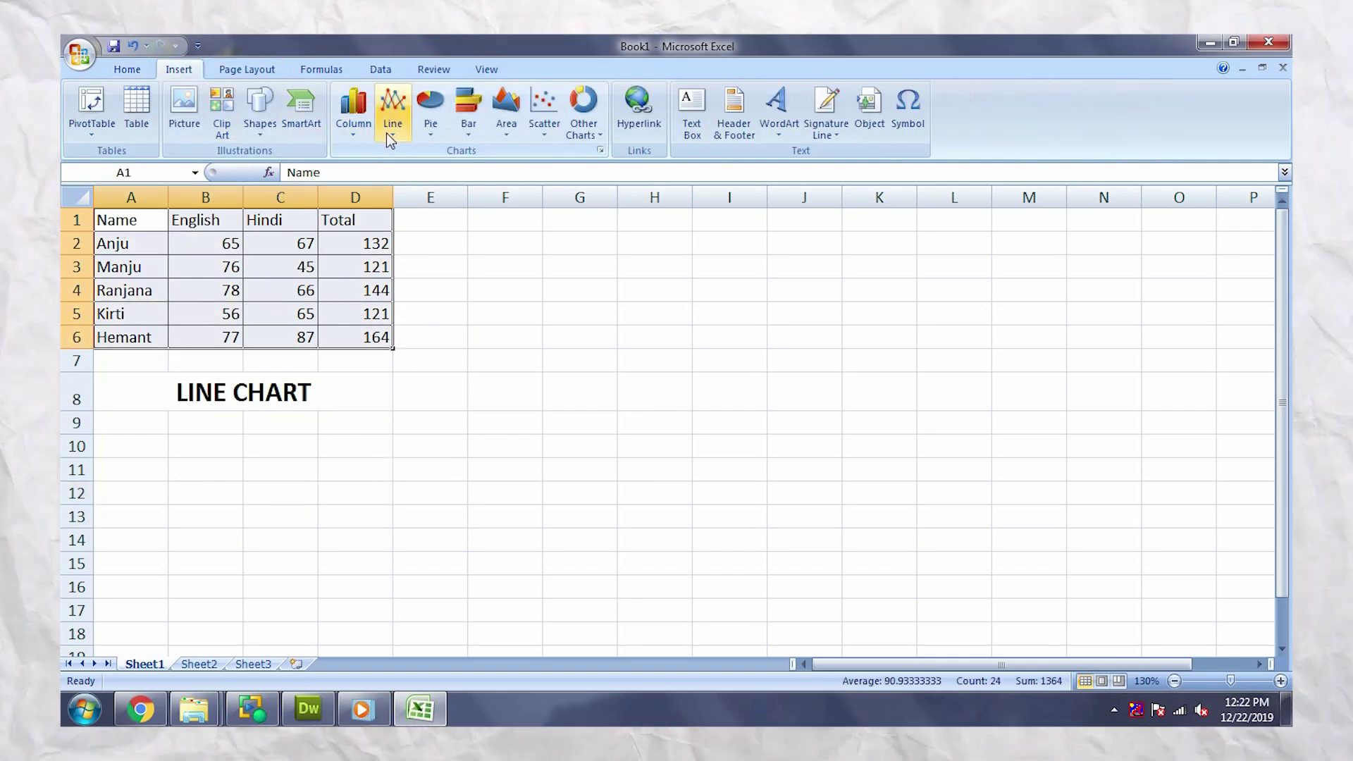
{"action": "left_click", "coordinate": [600, 150]}
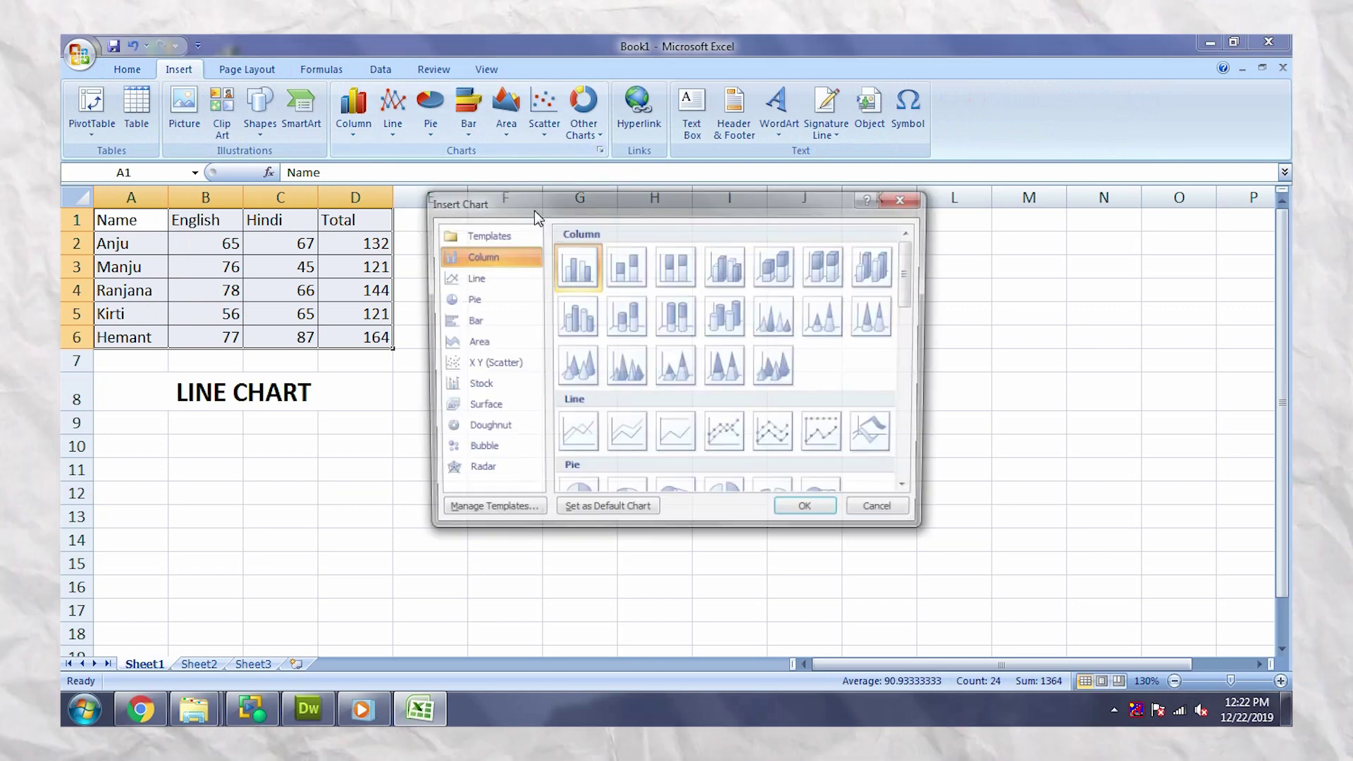
{"action": "left_click", "coordinate": [725, 435]}
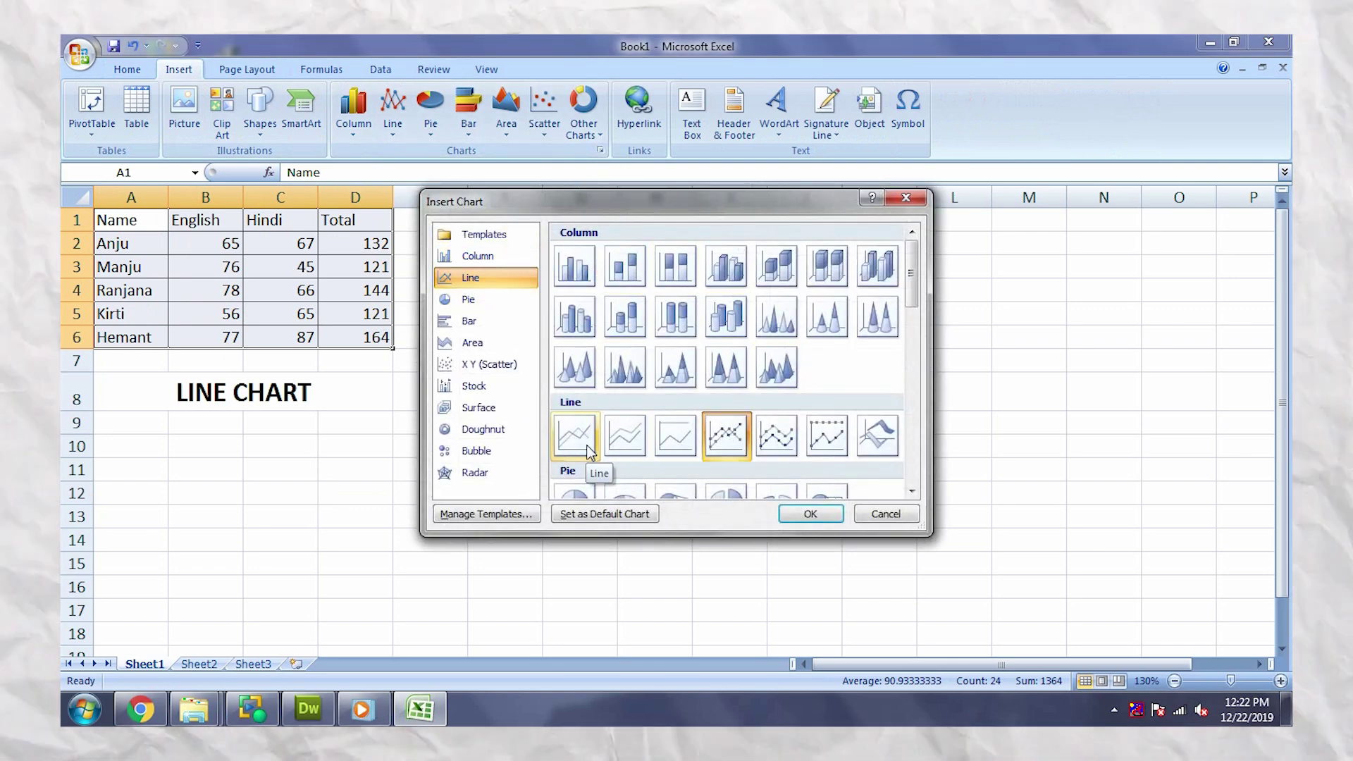
{"action": "left_click", "coordinate": [810, 514]}
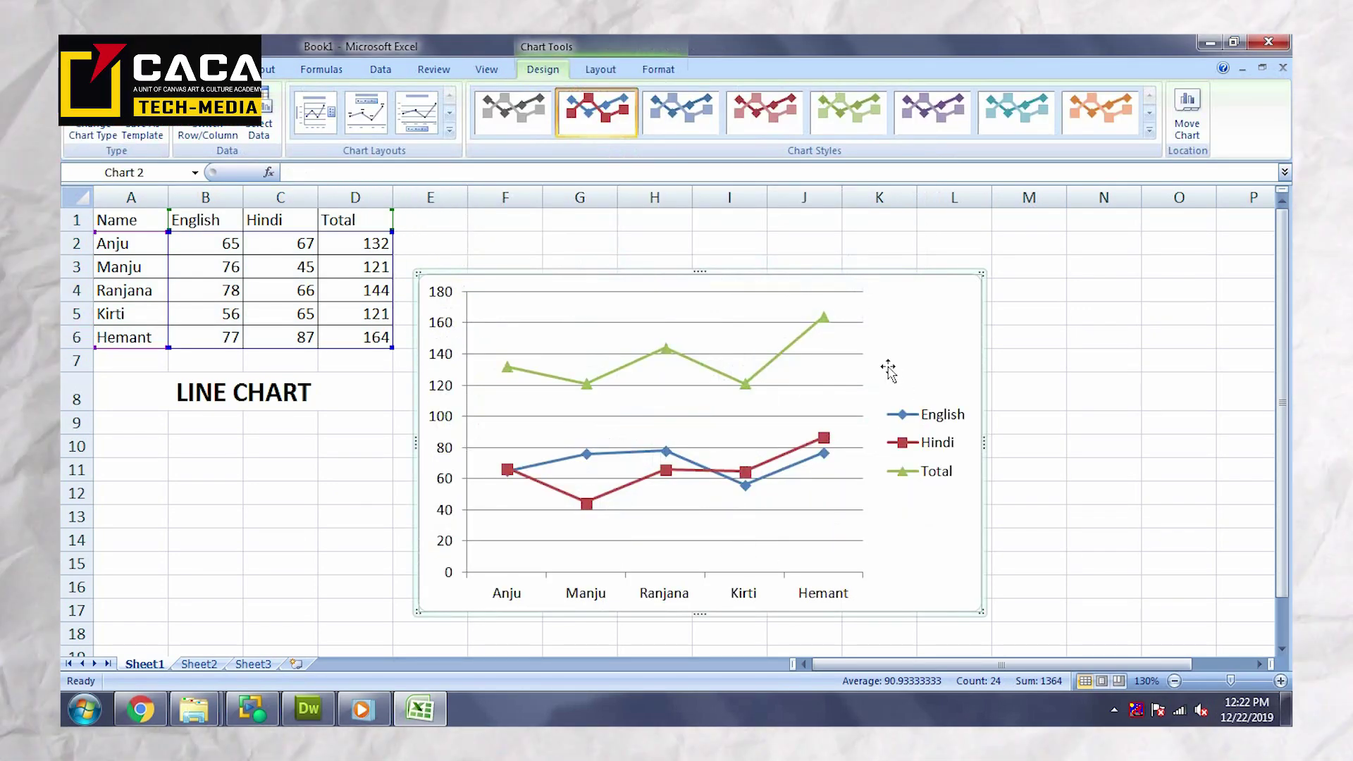
Fill the chart area of the line chart with a light gray theme color.
{"action": "left_click", "coordinate": [658, 69]}
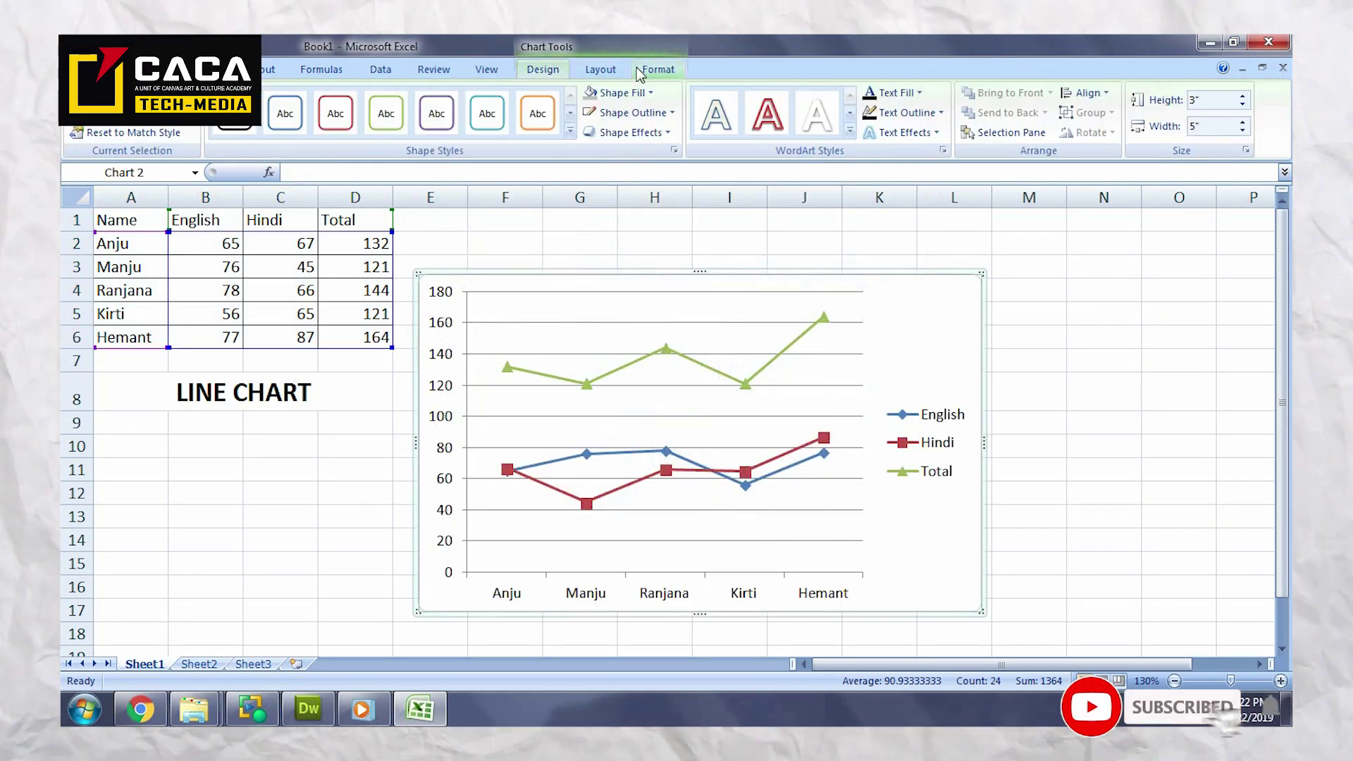
{"action": "left_click", "coordinate": [620, 92]}
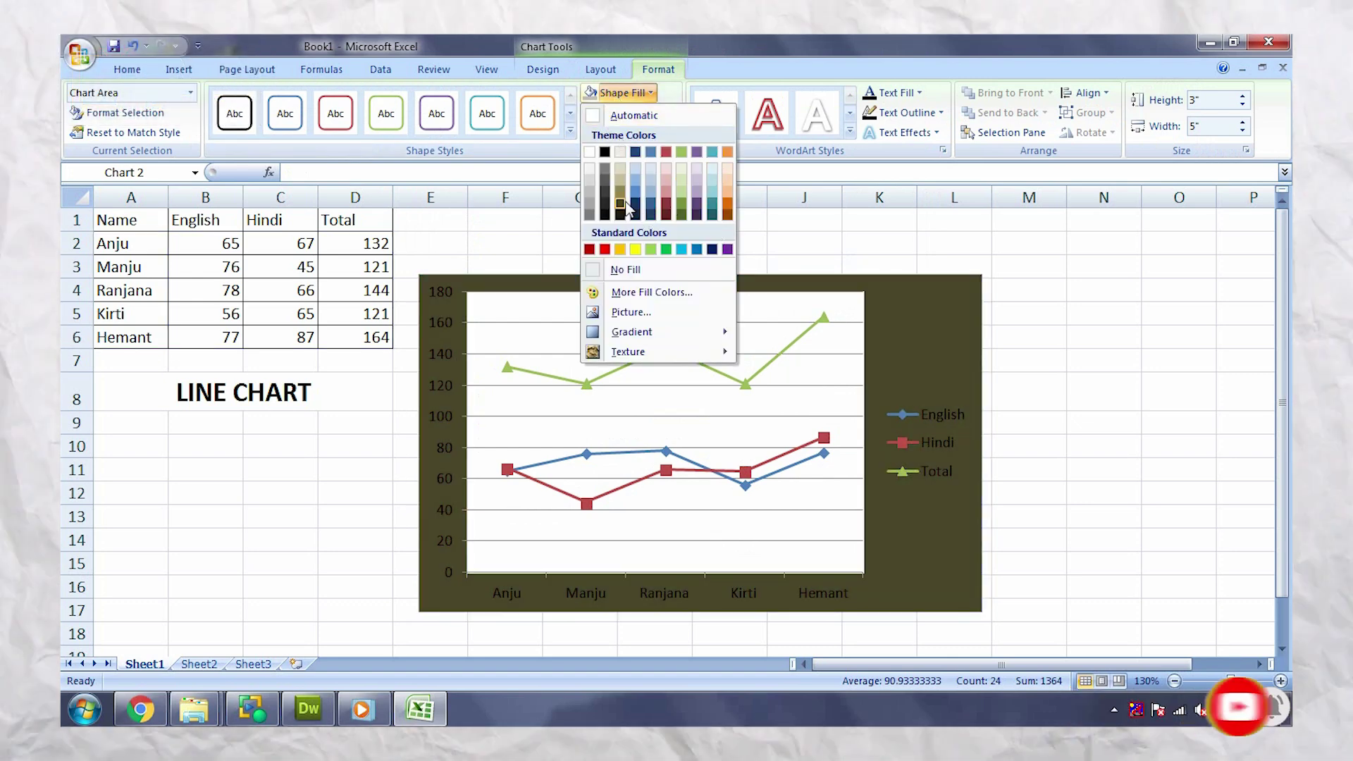
{"action": "left_click", "coordinate": [590, 189]}
Fill the plot area of the line chart with a dark blue theme color.
{"action": "left_click", "coordinate": [627, 306]}
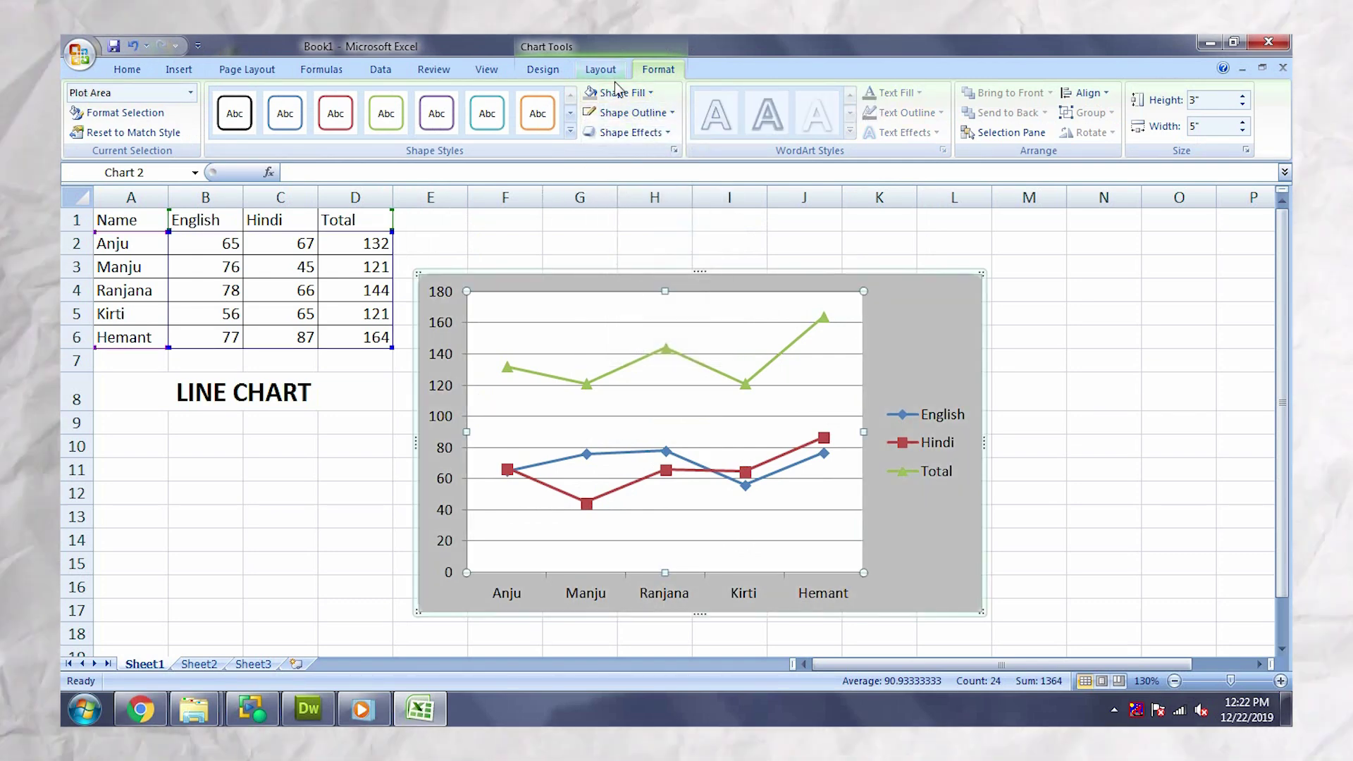
{"action": "left_click", "coordinate": [618, 92]}
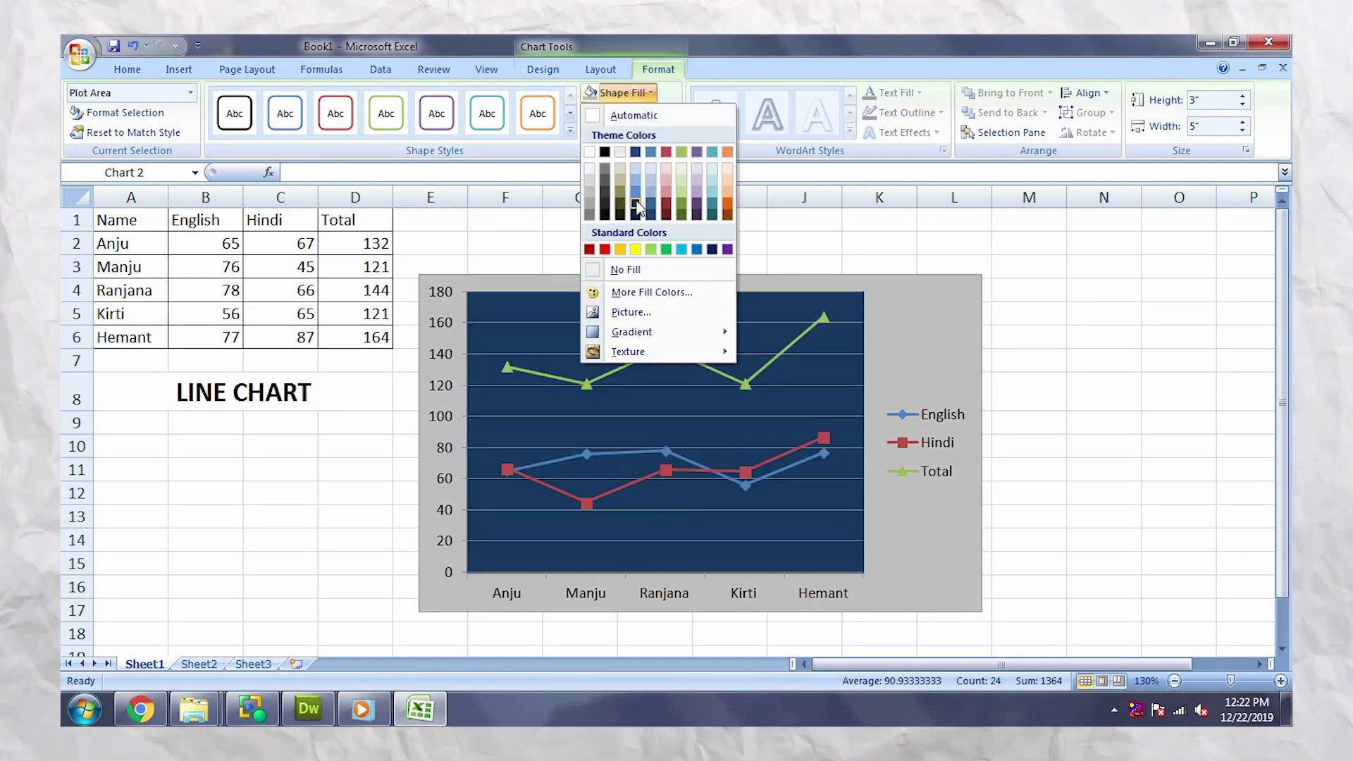
{"action": "left_click", "coordinate": [638, 206]}
Set both the marker fill and the line outline of the Total series to standard Green.
{"action": "left_click", "coordinate": [712, 370]}
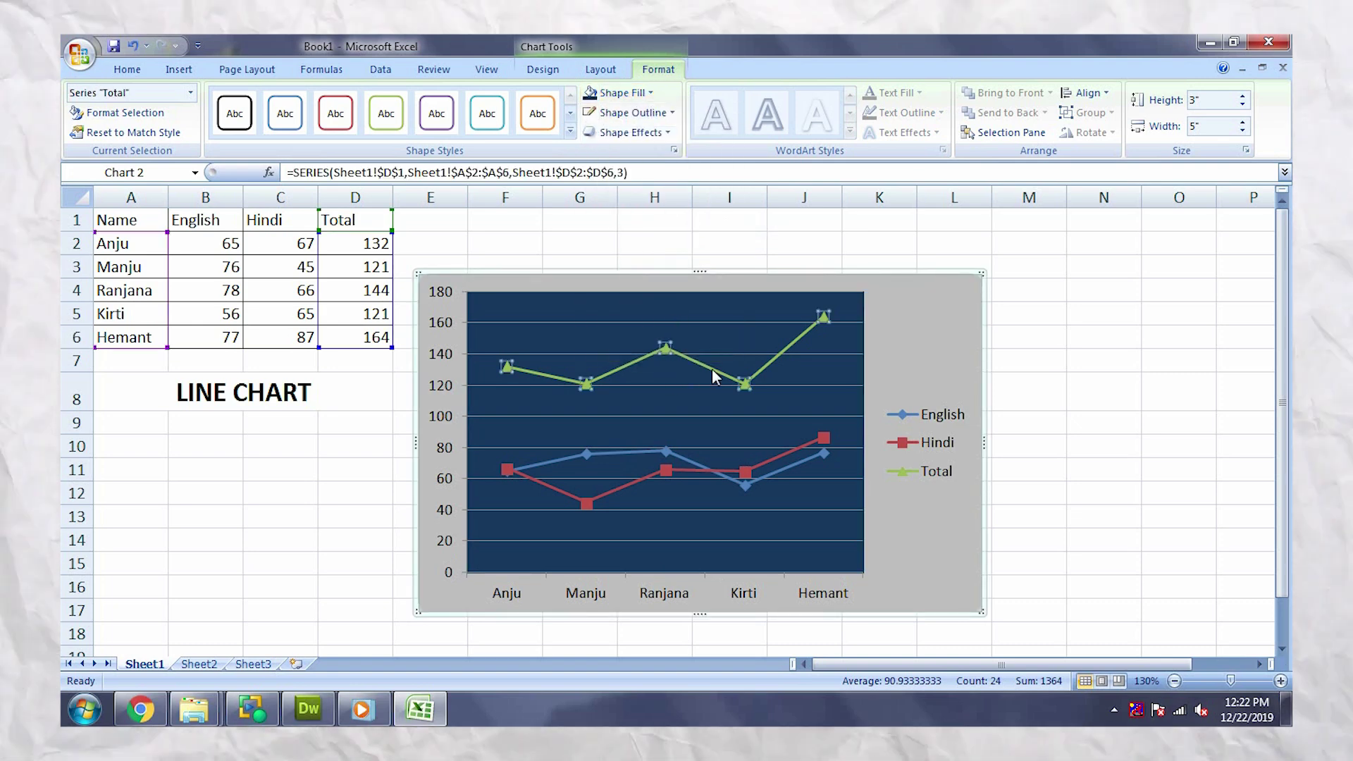
{"action": "left_click", "coordinate": [709, 365]}
{"action": "double_click", "coordinate": [706, 368]}
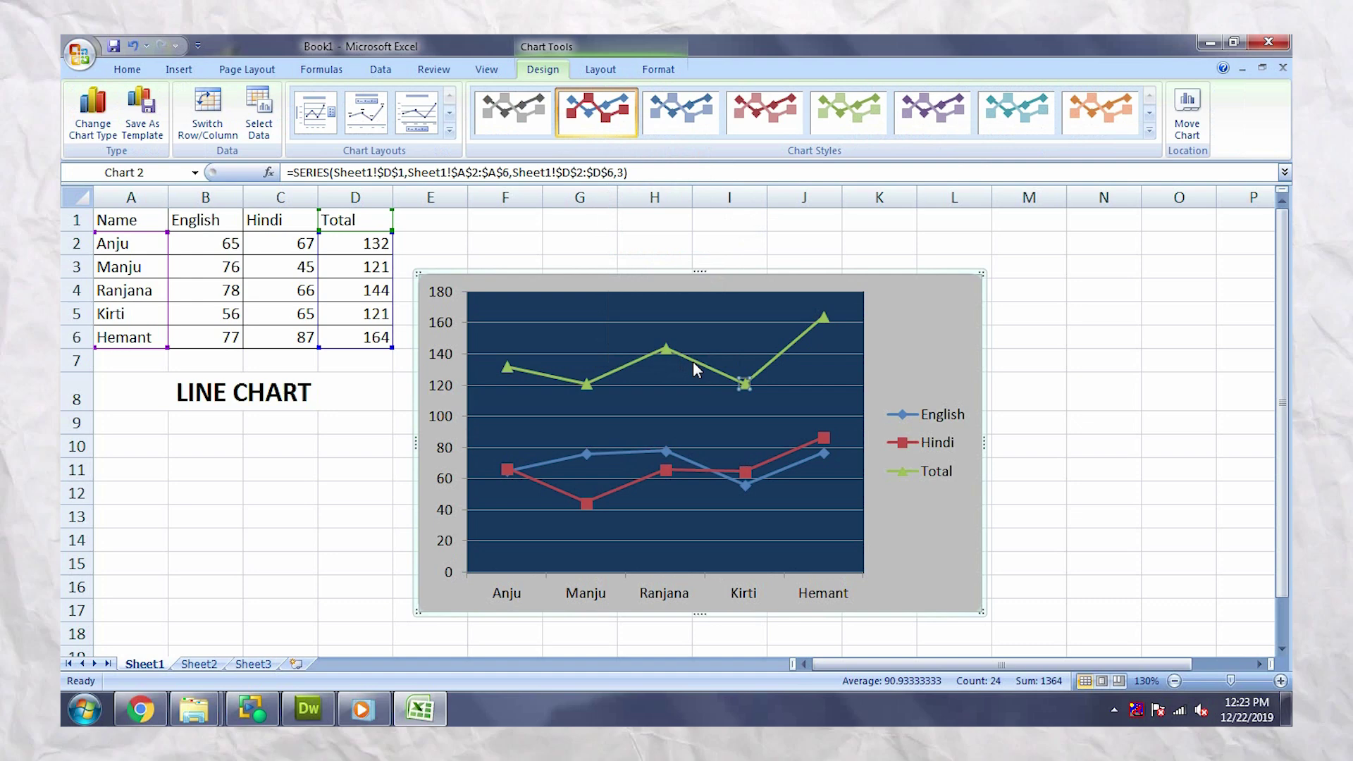
{"action": "left_click", "coordinate": [769, 370]}
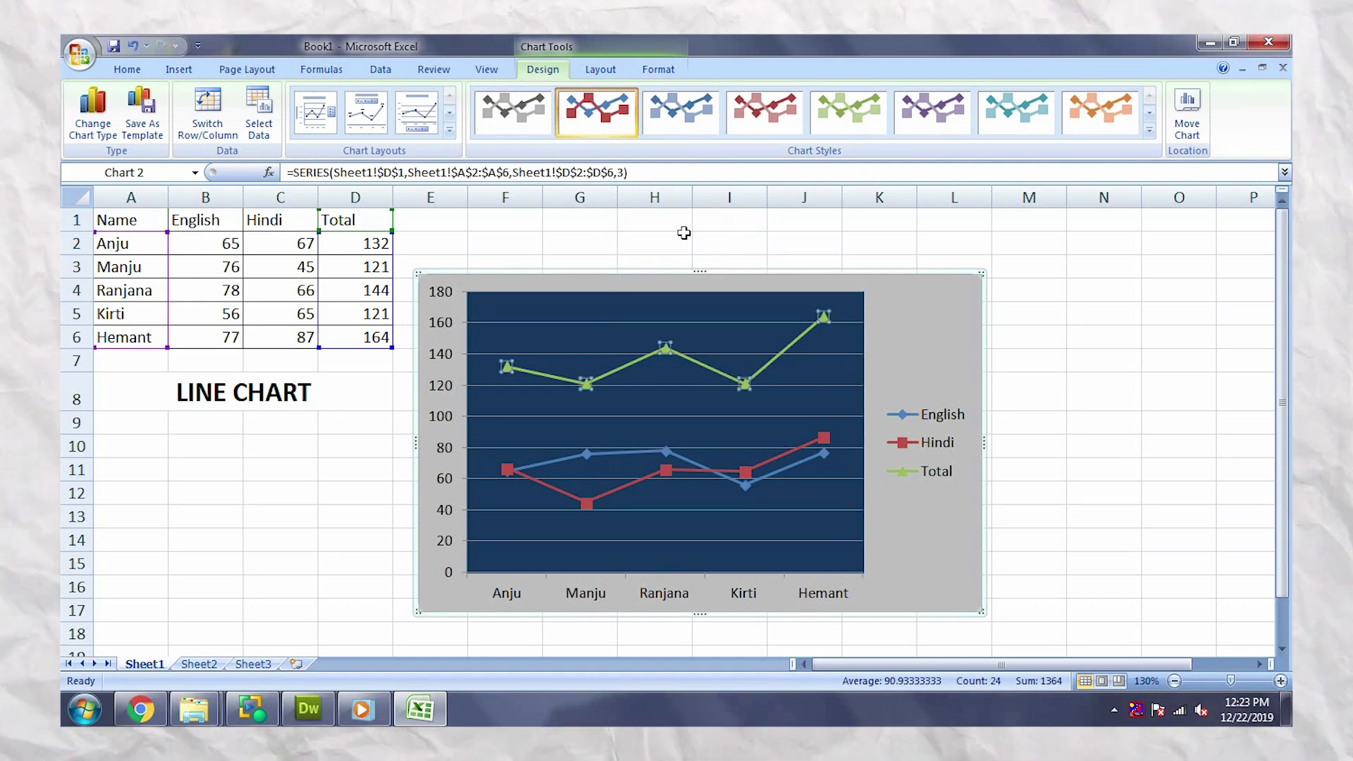
{"action": "left_click", "coordinate": [658, 69]}
{"action": "left_click", "coordinate": [620, 93]}
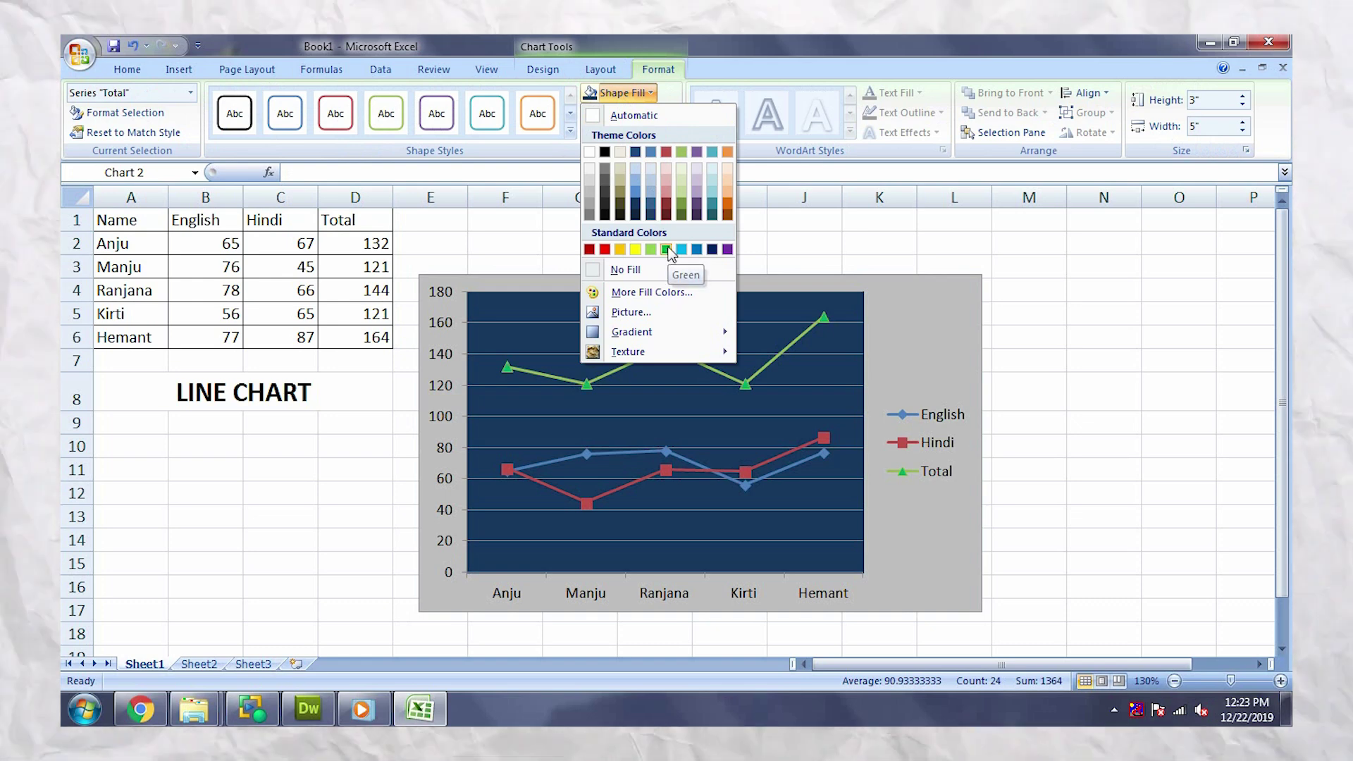
{"action": "left_click", "coordinate": [667, 250]}
{"action": "left_click", "coordinate": [631, 111]}
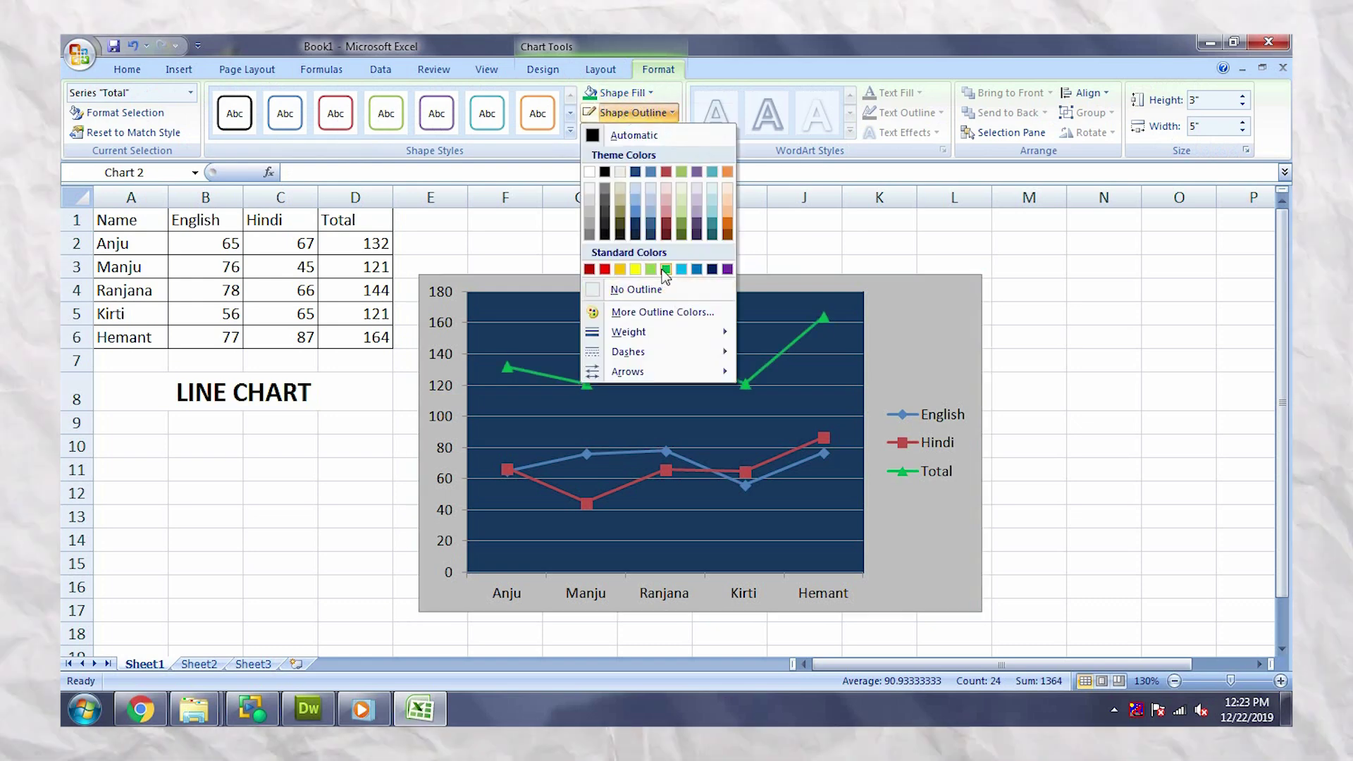
{"action": "left_click", "coordinate": [665, 269]}
{"action": "left_click", "coordinate": [930, 355]}
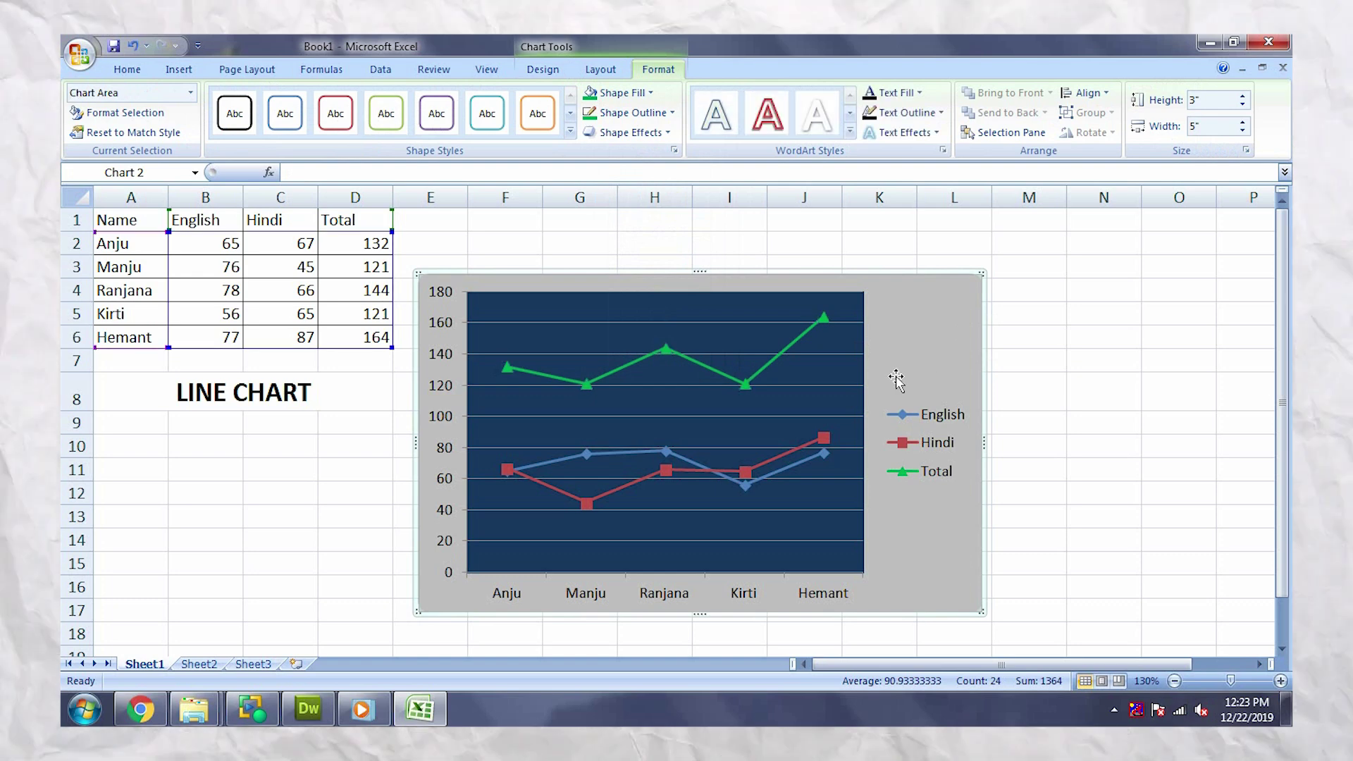
Set both the marker fill and the line outline of the Hindi series to standard Dark Red.
{"action": "left_click", "coordinate": [787, 457]}
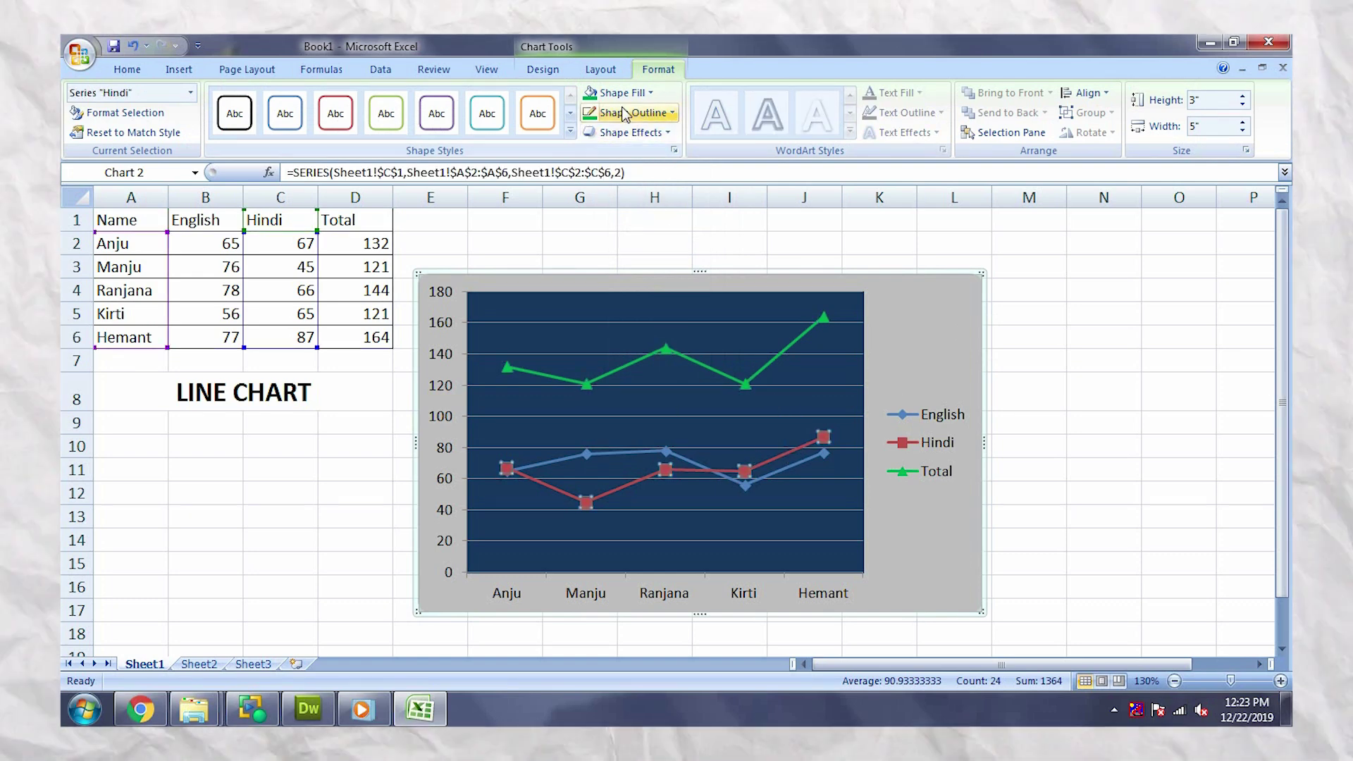
{"action": "left_click", "coordinate": [619, 92]}
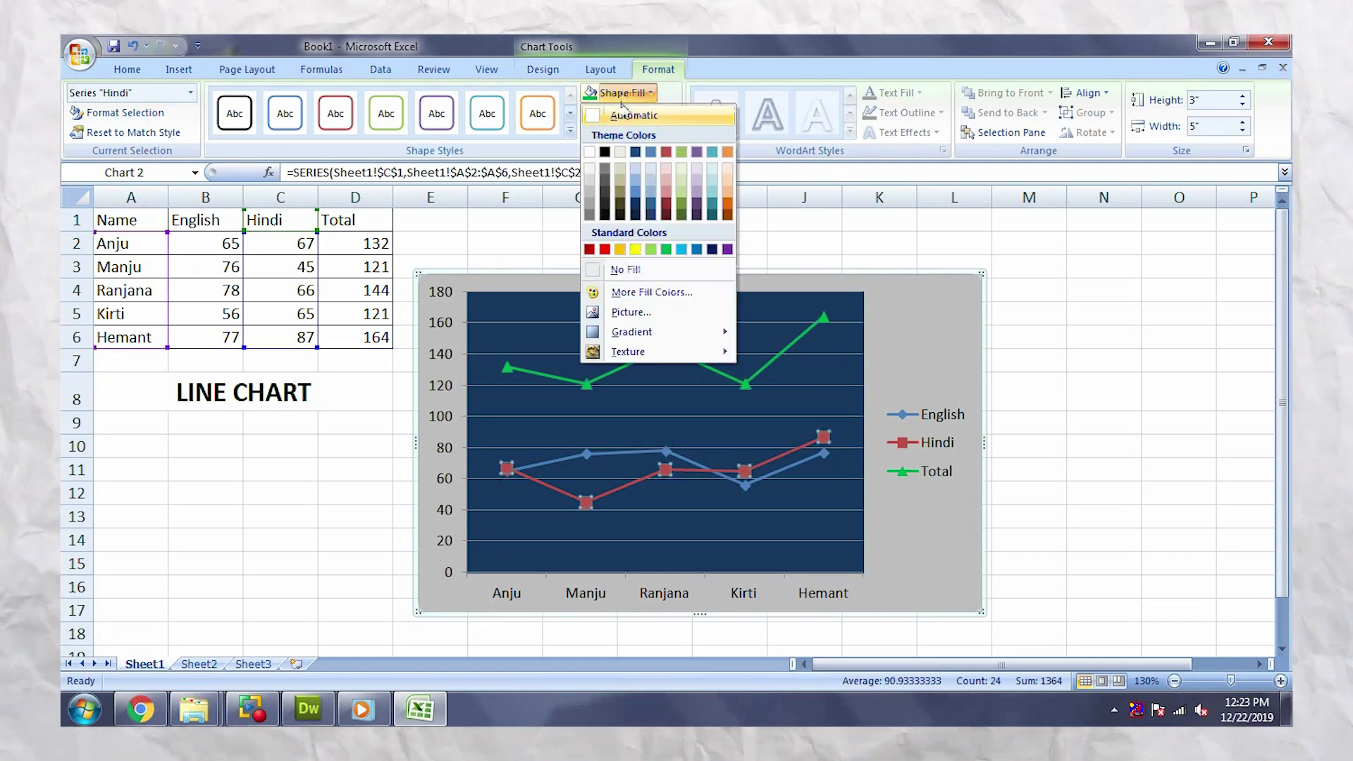
{"action": "left_click", "coordinate": [589, 250]}
{"action": "left_click", "coordinate": [633, 112]}
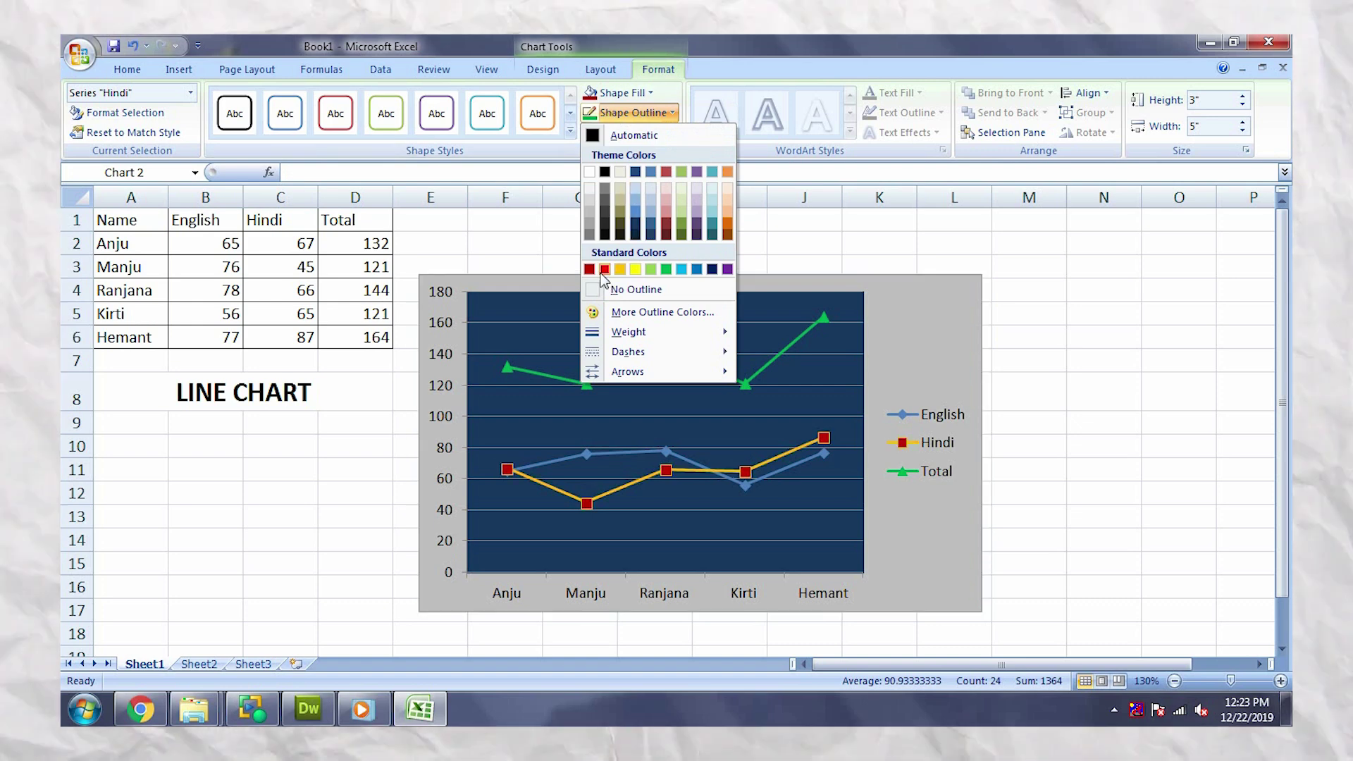
{"action": "left_click", "coordinate": [589, 270]}
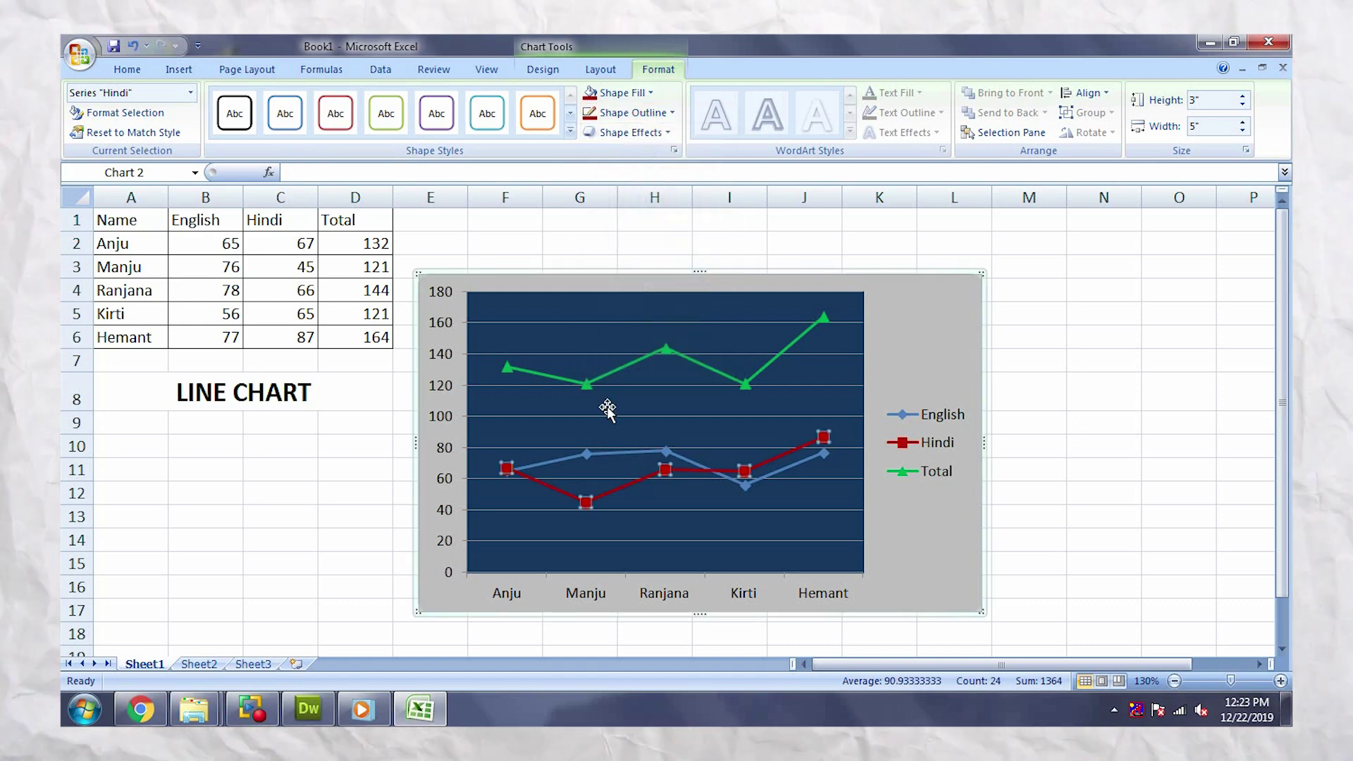
Set both the marker fill and the line outline of the English series to a dark orange theme color.
{"action": "left_click", "coordinate": [608, 456]}
{"action": "left_click", "coordinate": [648, 94]}
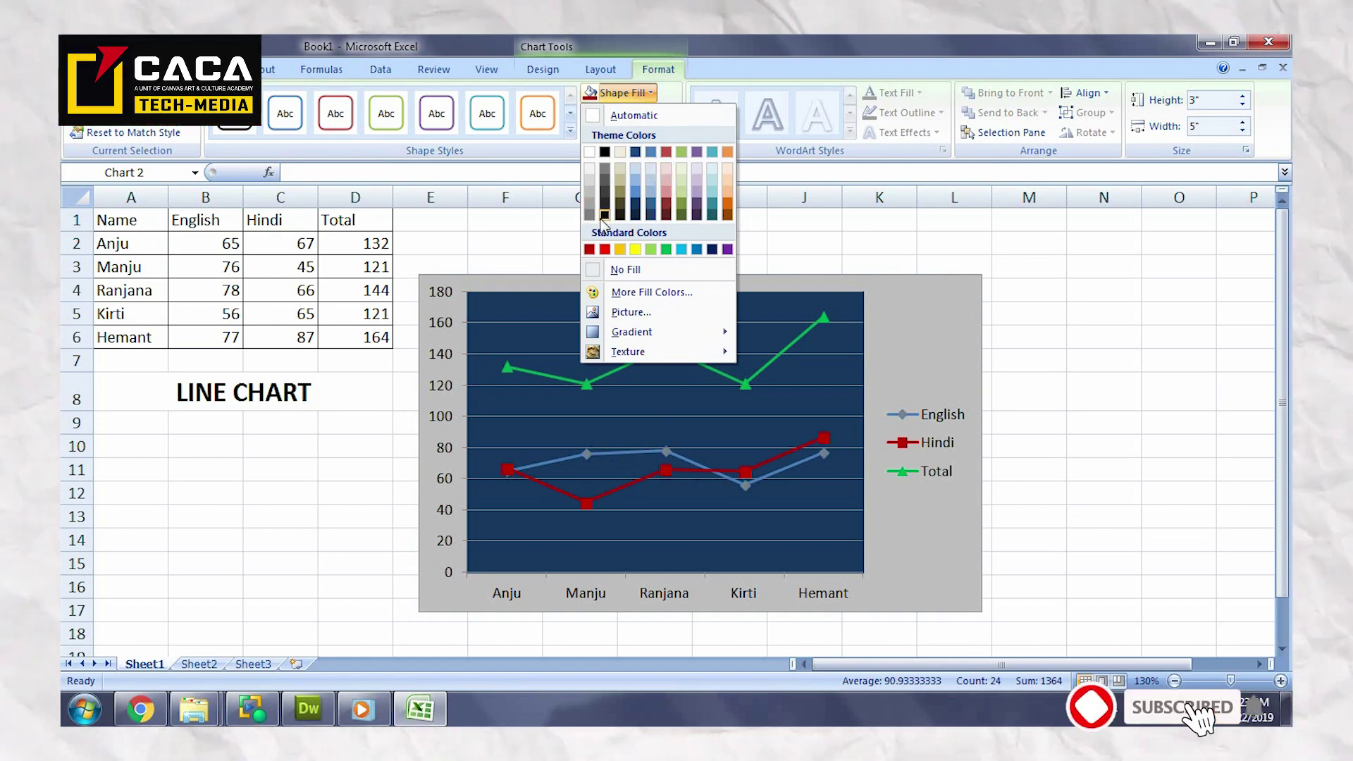
{"action": "left_click", "coordinate": [728, 209]}
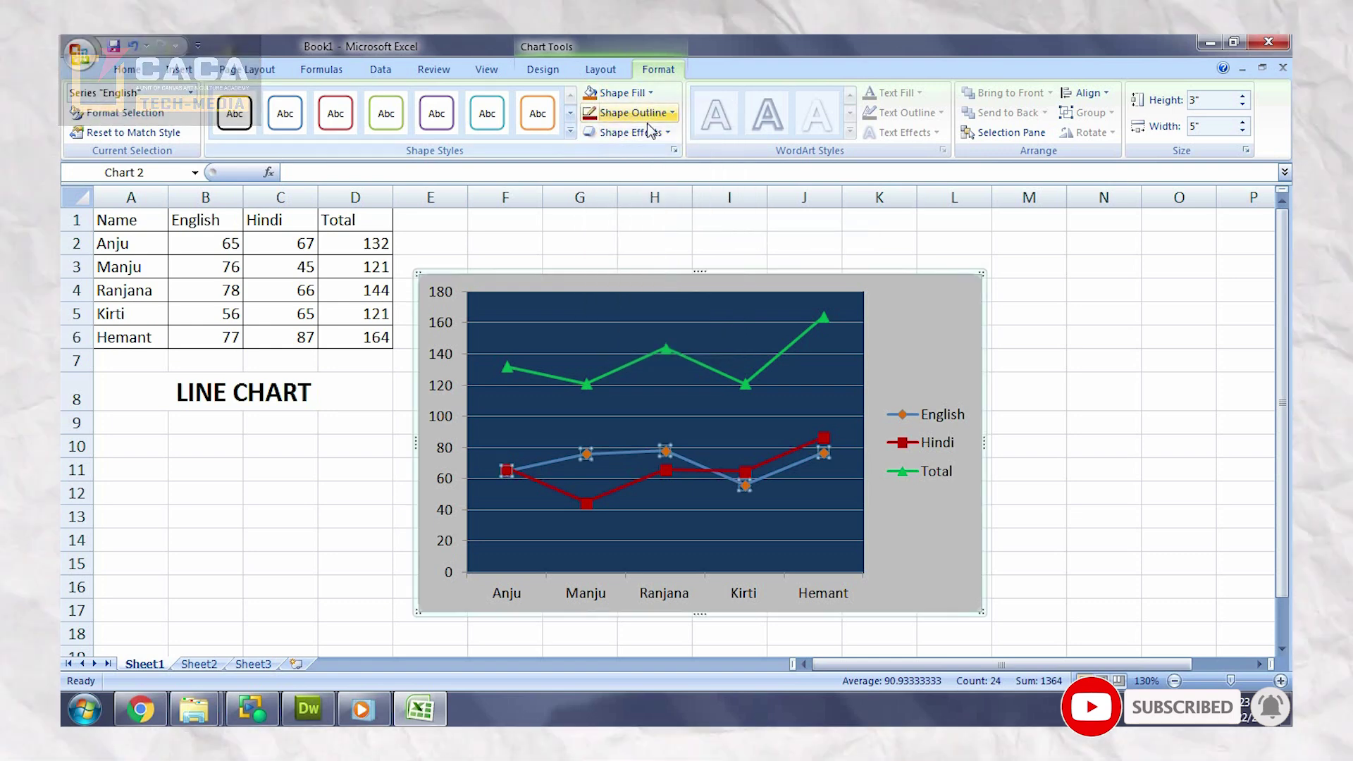
{"action": "left_click", "coordinate": [645, 114]}
{"action": "left_click", "coordinate": [728, 227]}
{"action": "left_click", "coordinate": [900, 562]}
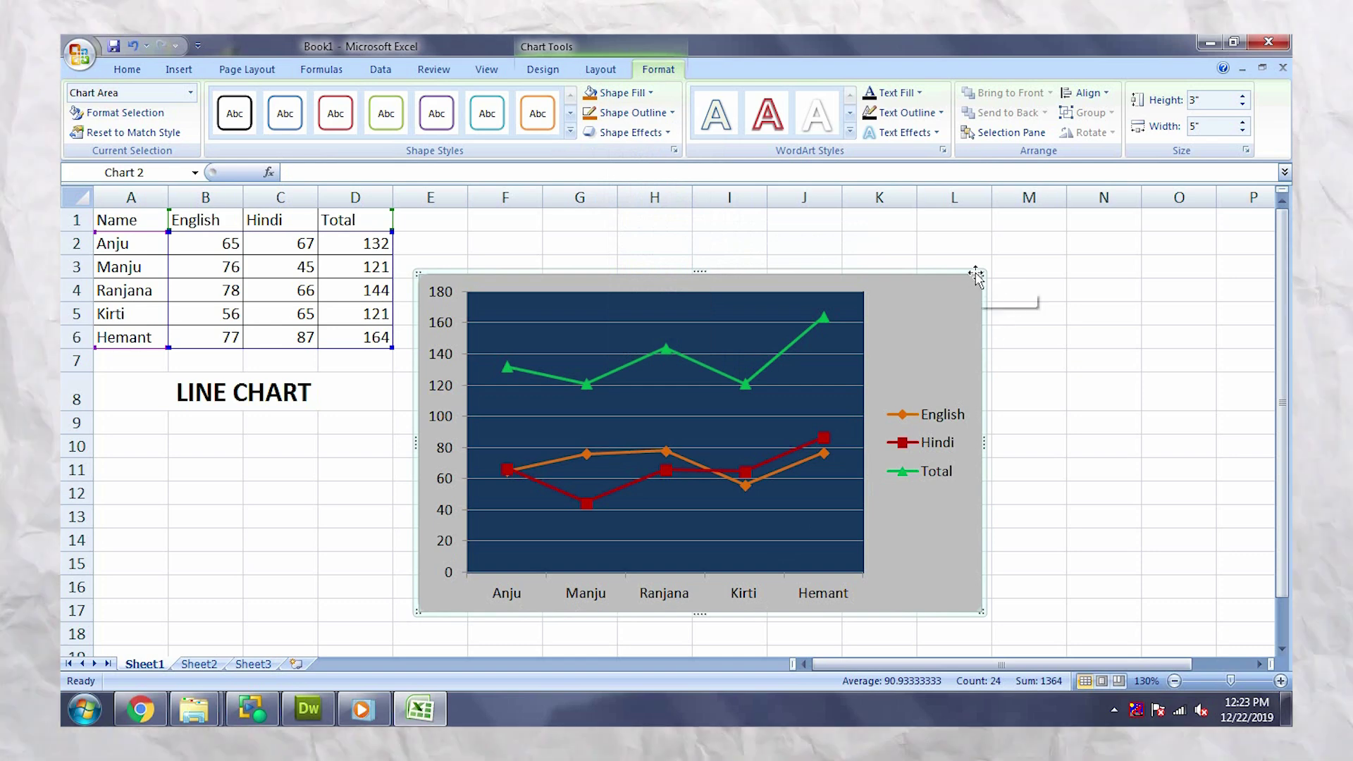
Shrink the line chart to about 2.28 inches high and 4.4 inches wide.
{"action": "left_click_drag", "start_coordinate": [976, 277], "coordinate": [854, 333]}
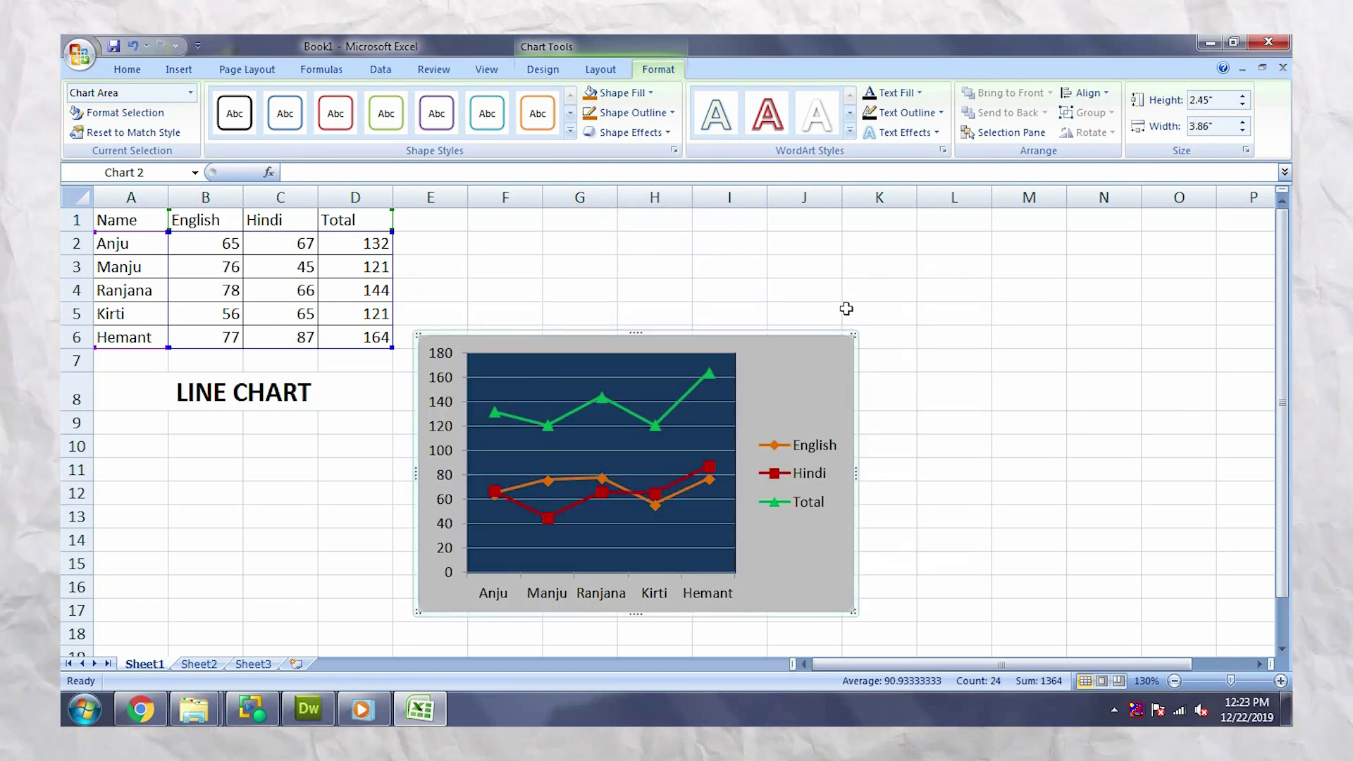
{"action": "left_click_drag", "start_coordinate": [853, 333], "coordinate": [914, 353]}
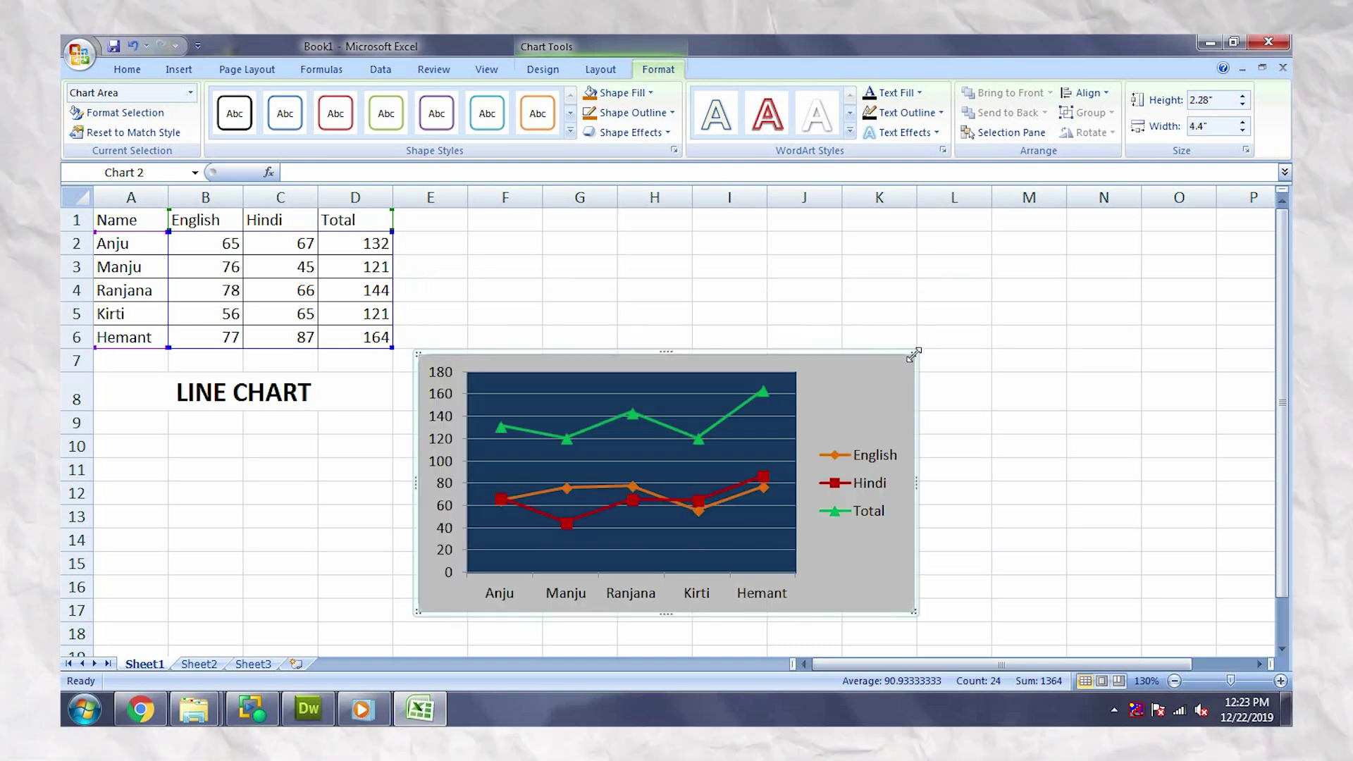
{"action": "left_click", "coordinate": [1002, 436]}
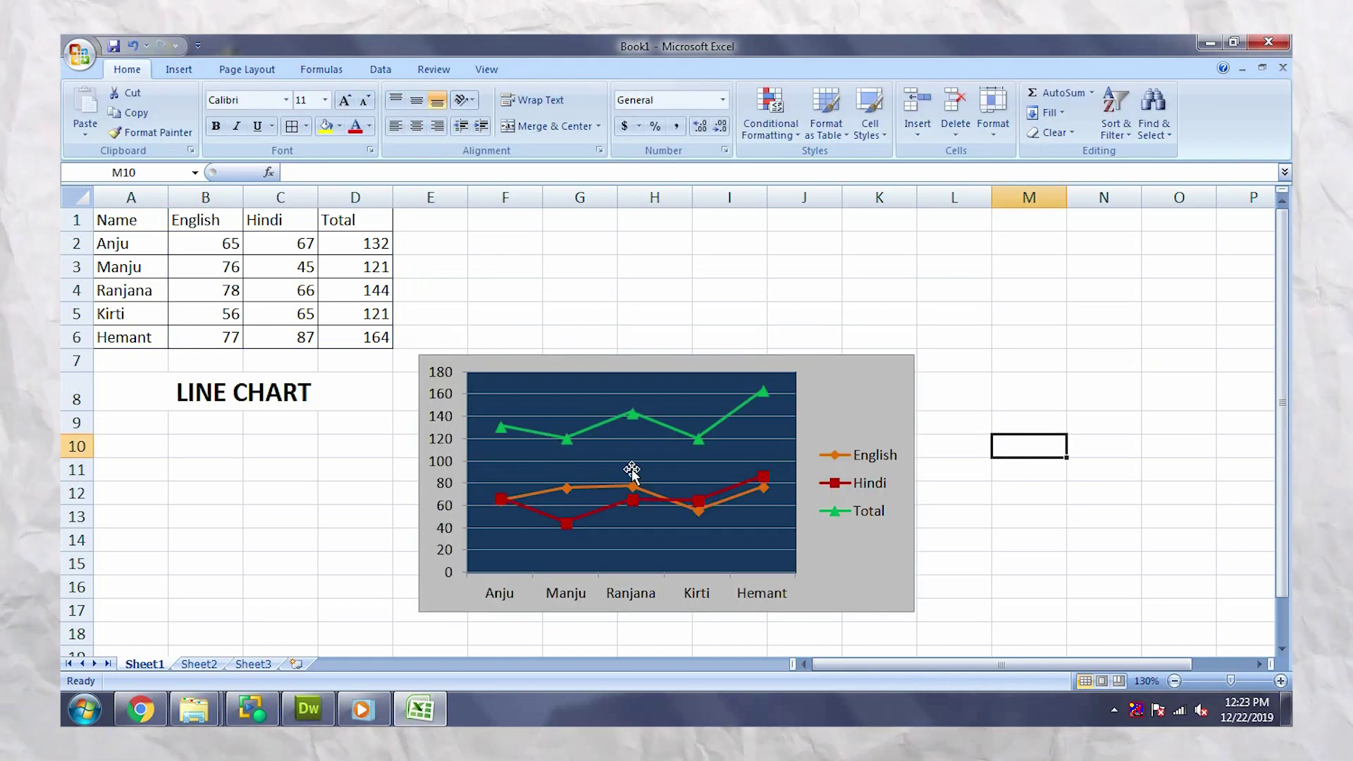
{"action": "left_click", "coordinate": [352, 386]}
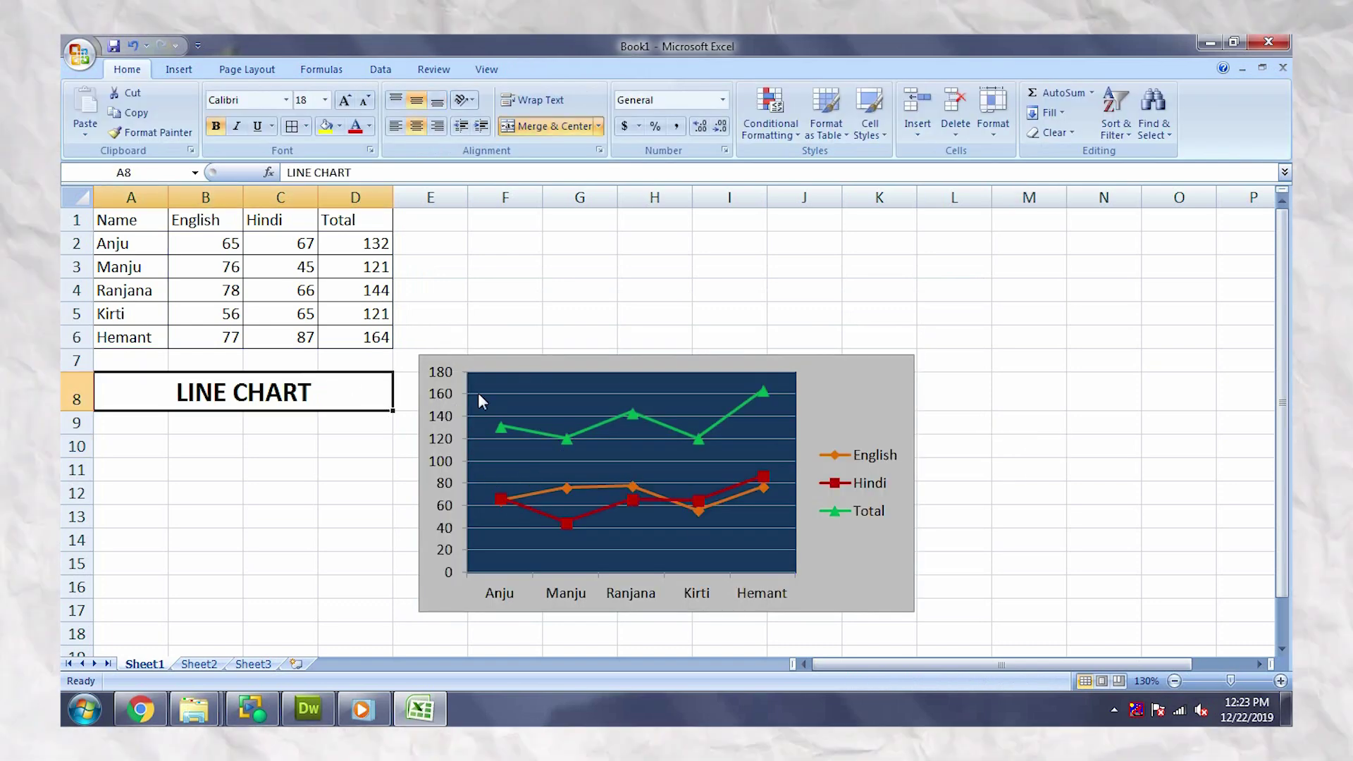
{"action": "left_click", "coordinate": [451, 362]}
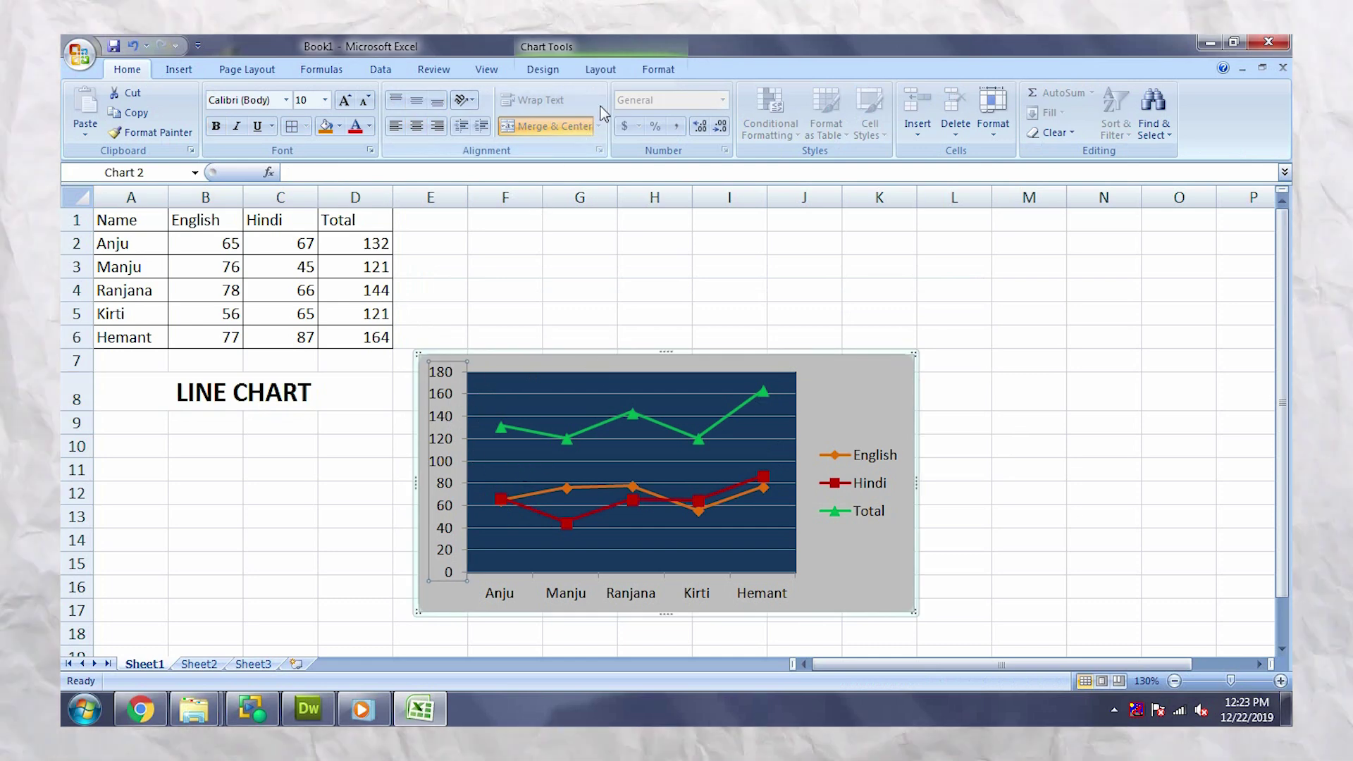
{"action": "left_click", "coordinate": [639, 69]}
{"action": "left_click", "coordinate": [627, 94]}
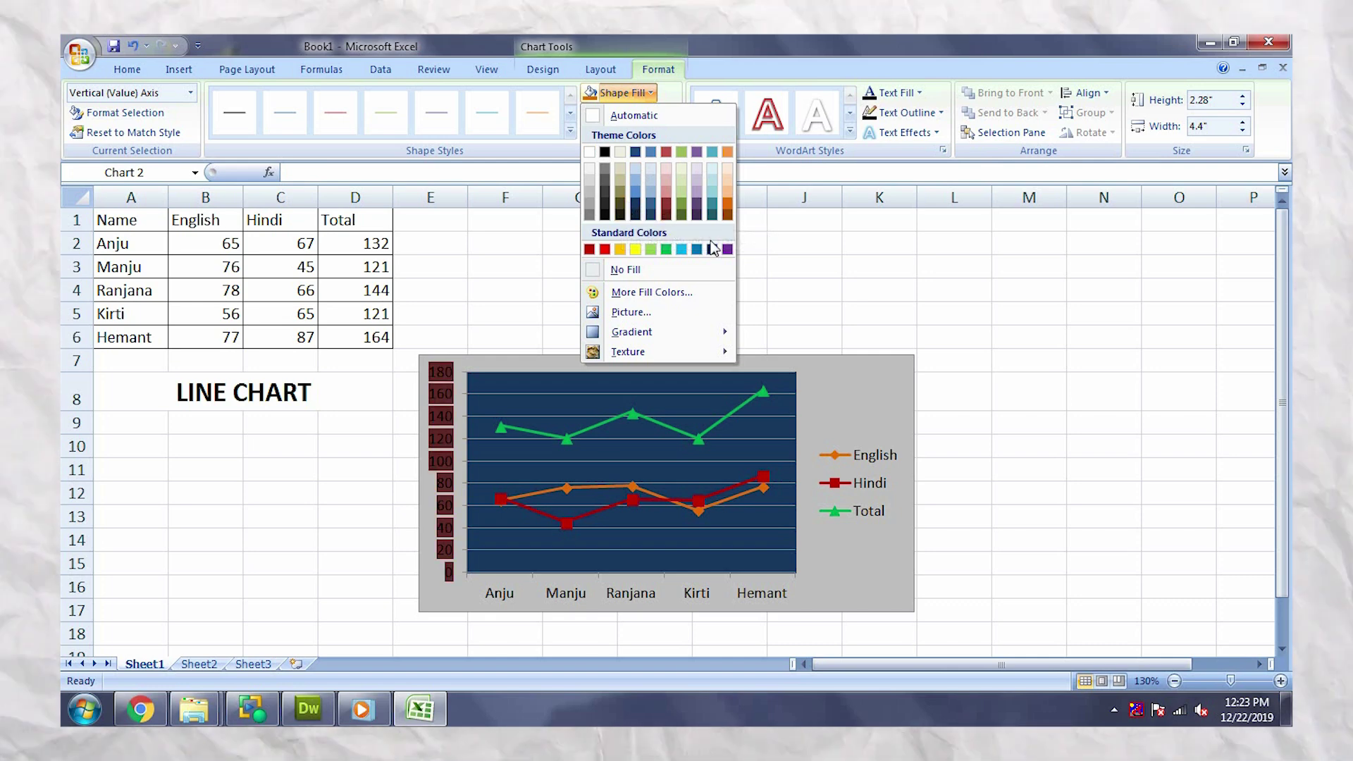
{"action": "left_click", "coordinate": [767, 179]}
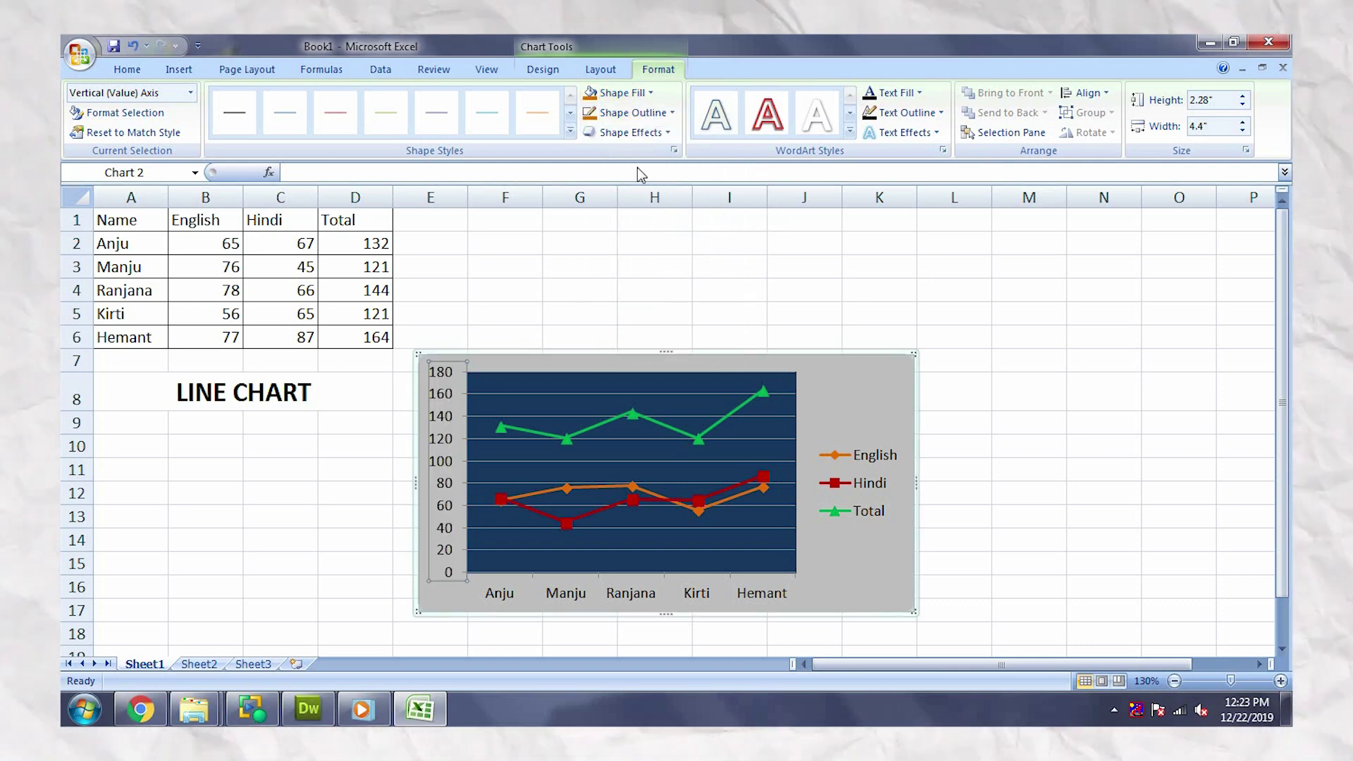
{"action": "left_click", "coordinate": [658, 113]}
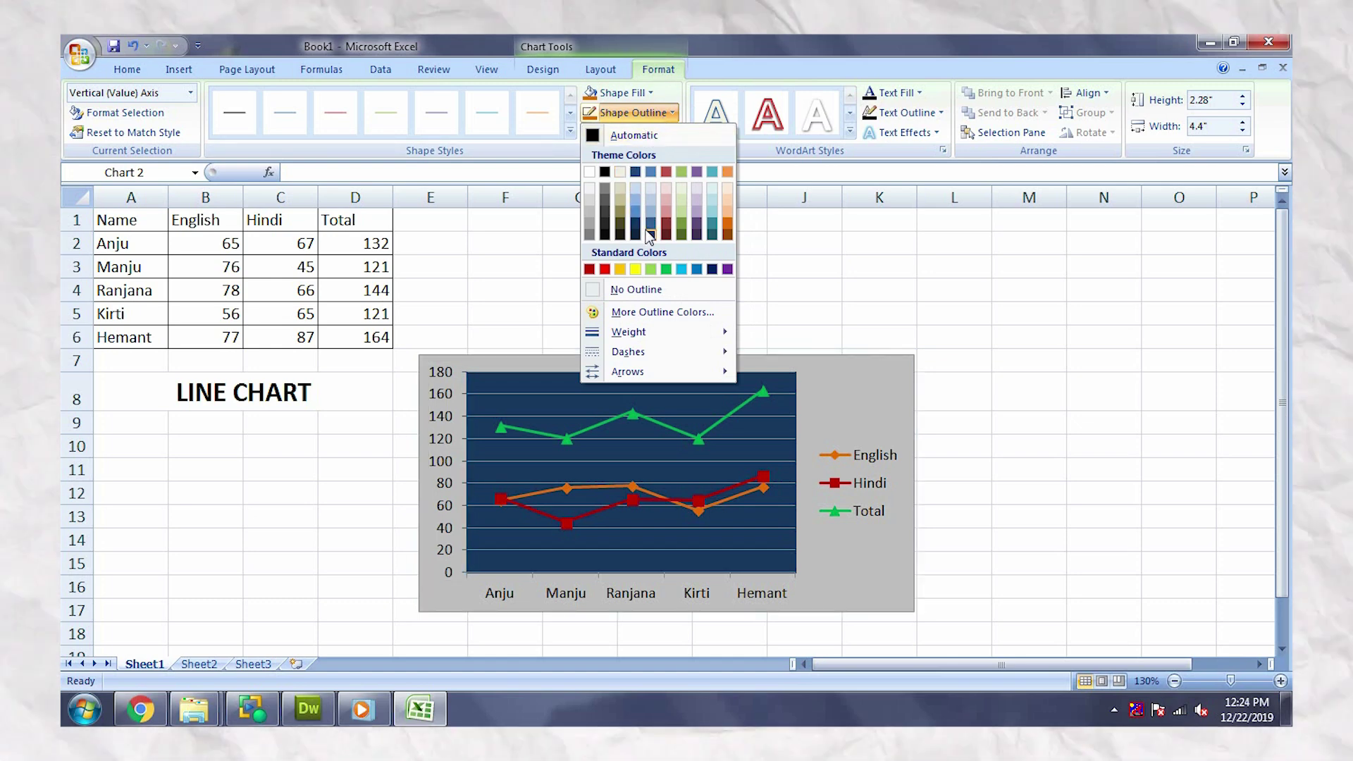
{"action": "left_click", "coordinate": [767, 391]}
Set the outline of the vertical axis major gridlines to the white theme color.
{"action": "left_click", "coordinate": [779, 394]}
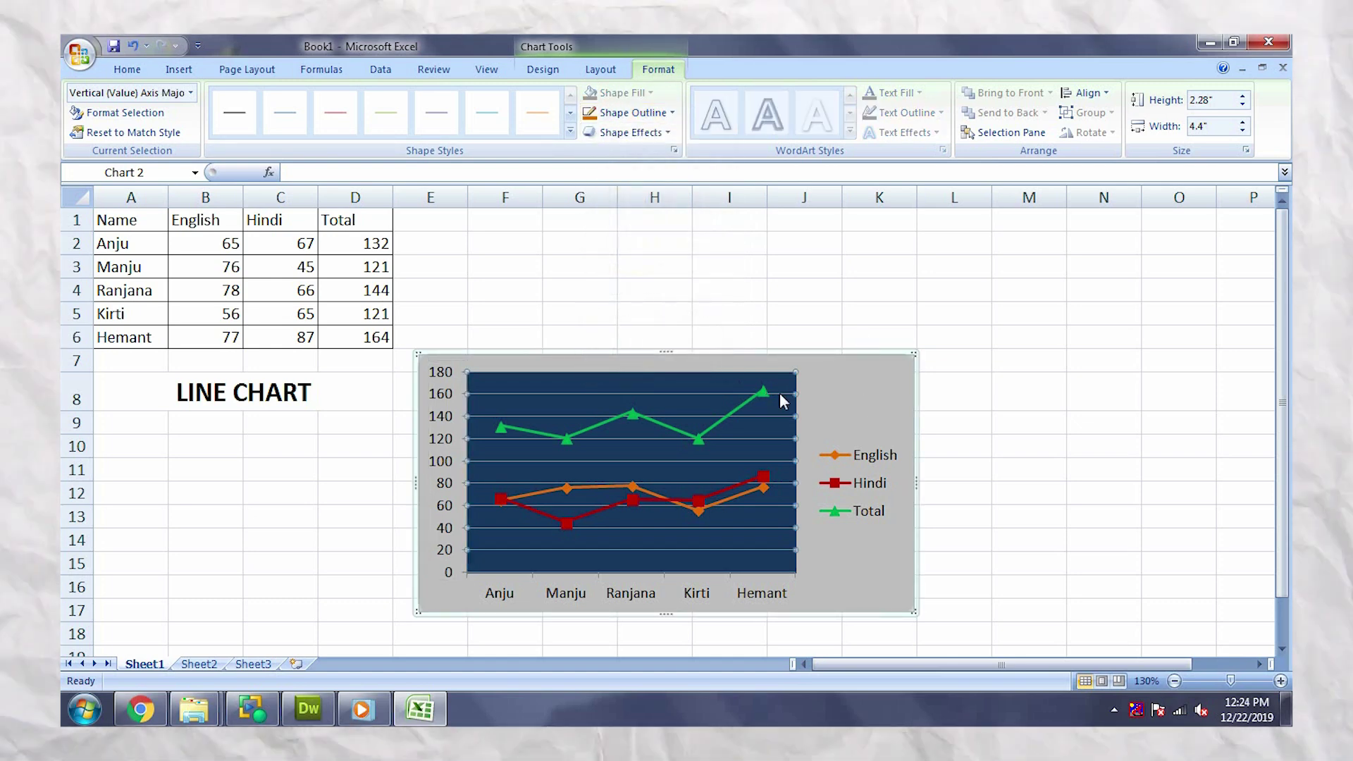
{"action": "left_click", "coordinate": [659, 114]}
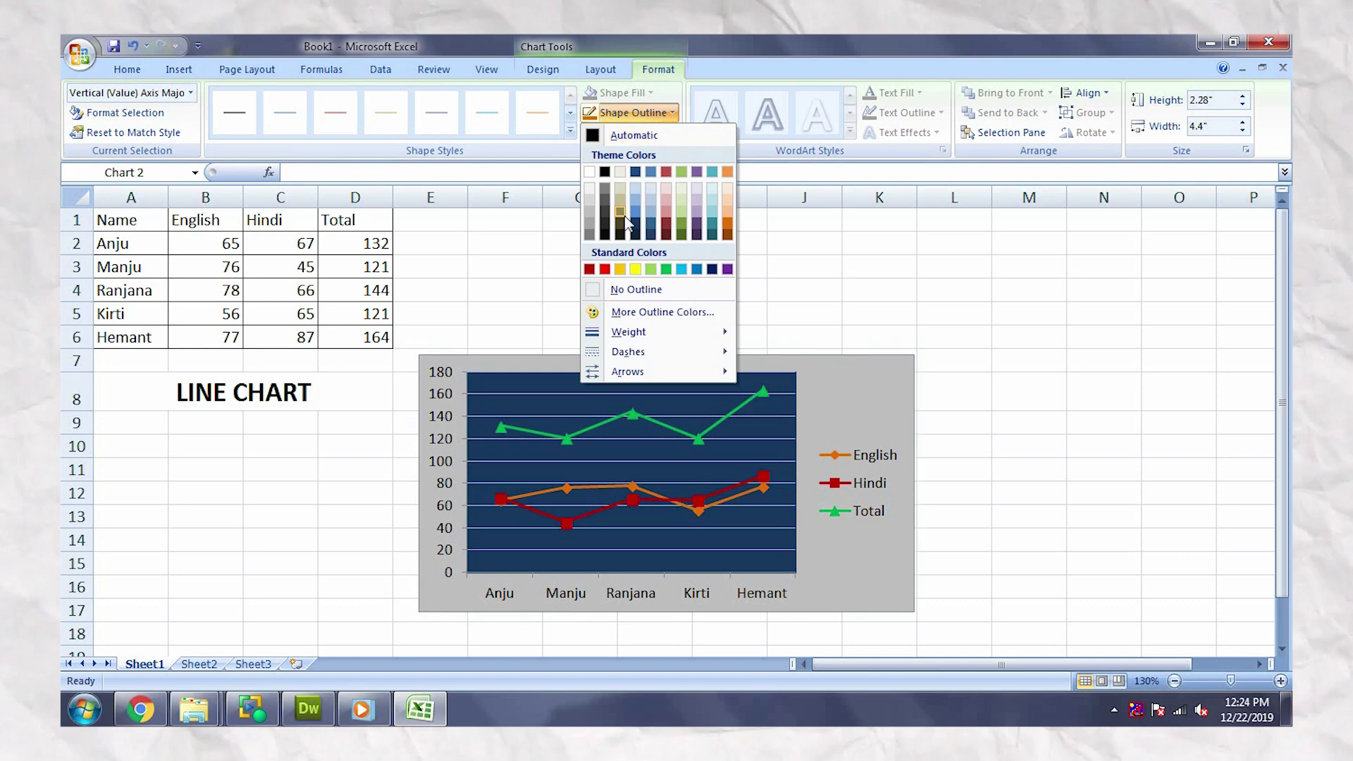
{"action": "left_click", "coordinate": [589, 172]}
{"action": "left_click", "coordinate": [876, 415]}
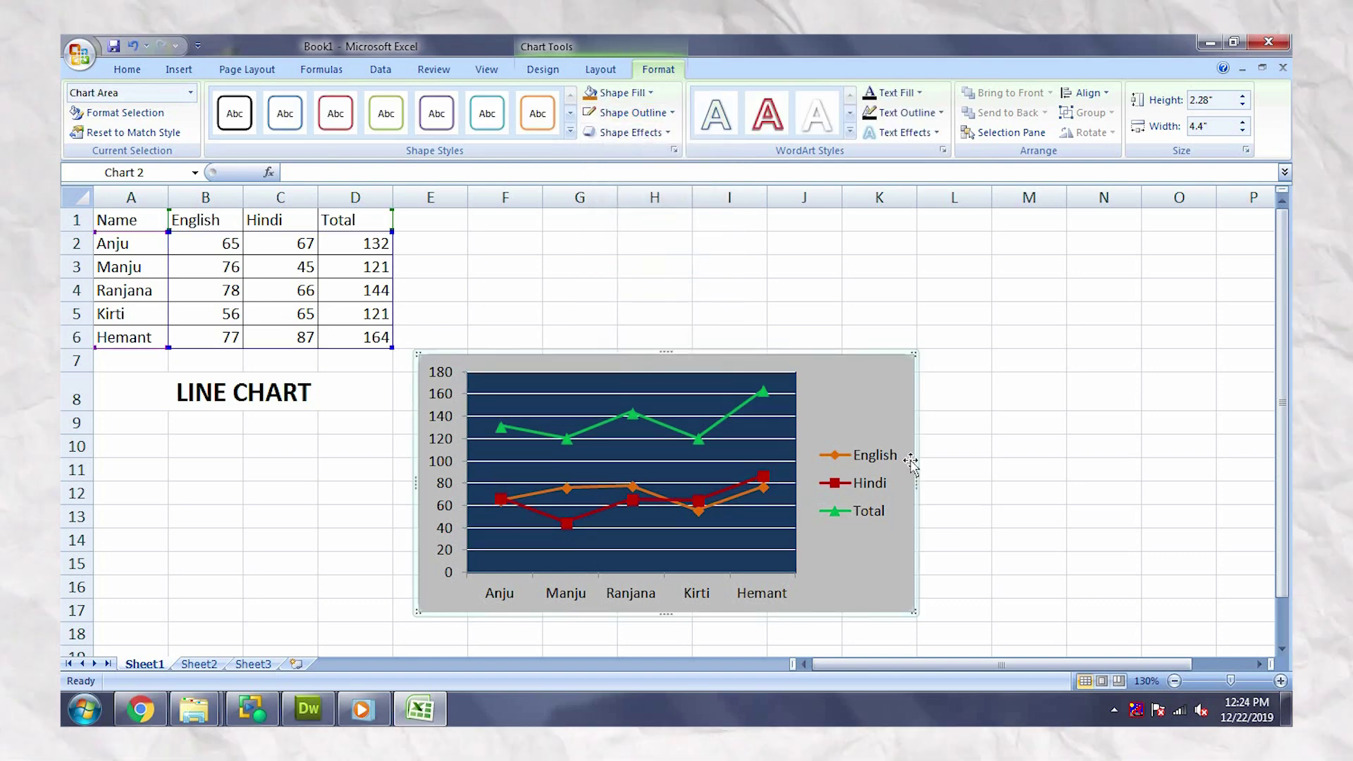